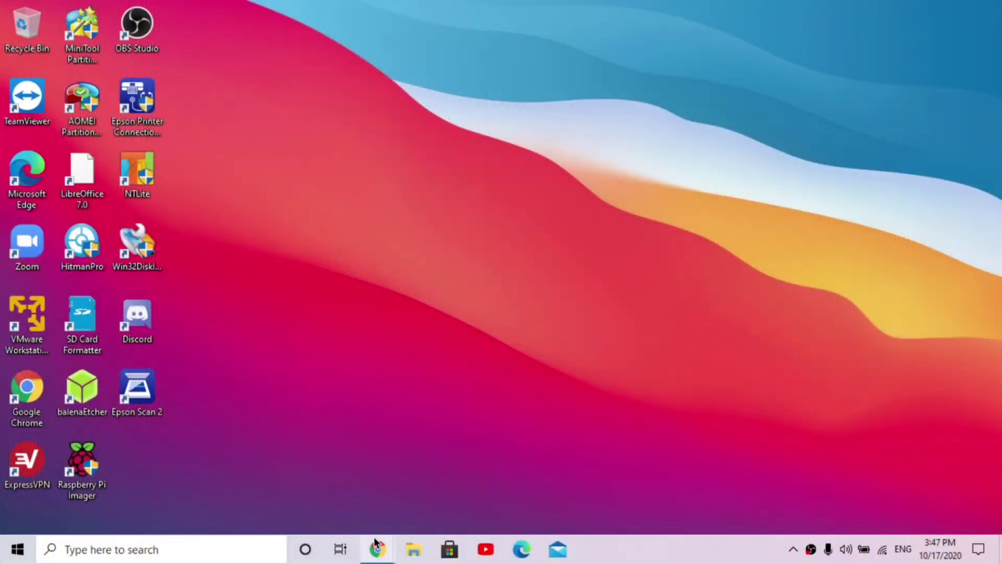
Step: Browse the Ubuntu Unity Gallery screenshots, comparing them with the already open Download tab
mouse_move(375, 542)
left_click(322, 493)
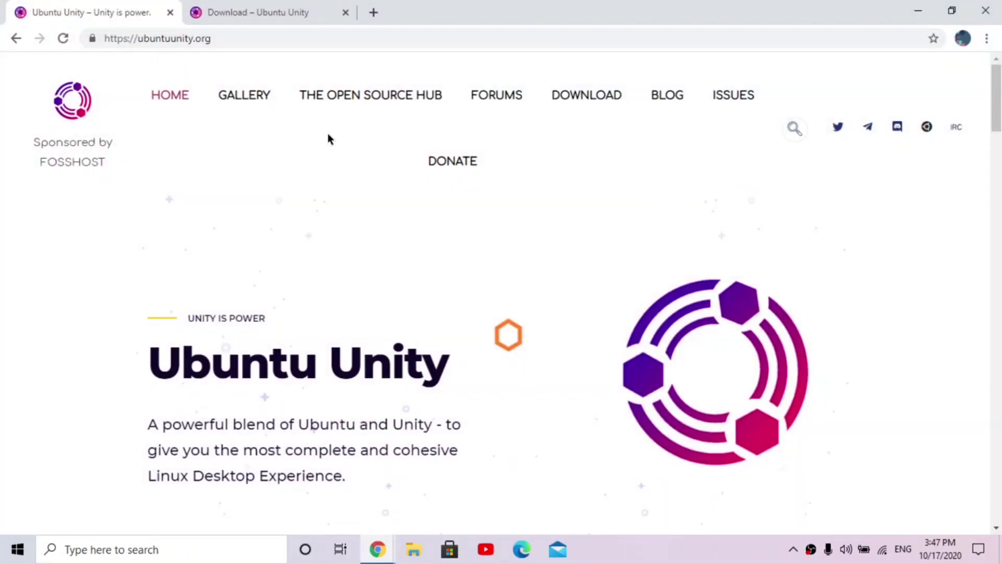
left_click(244, 100)
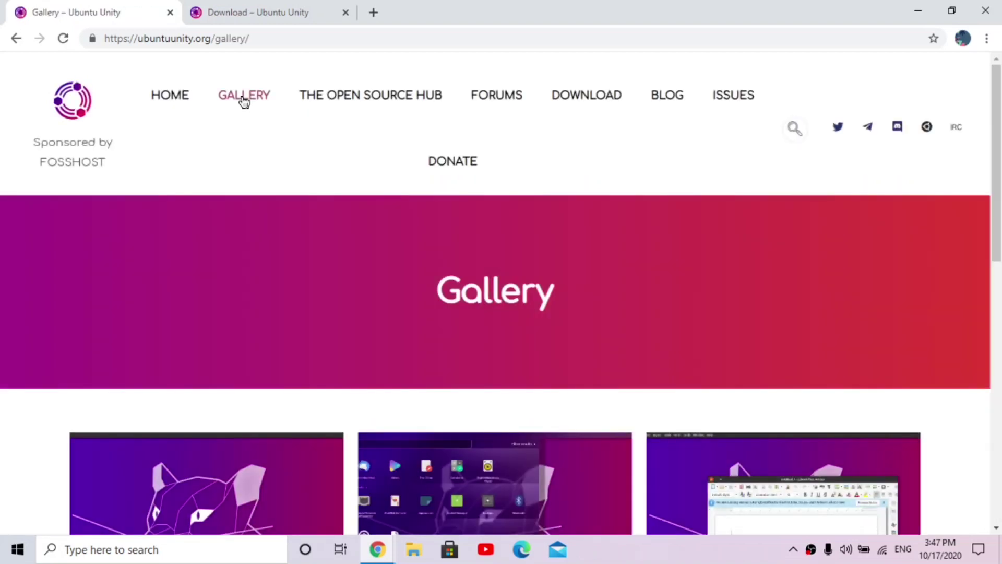
scroll(985, 276, "down", 5)
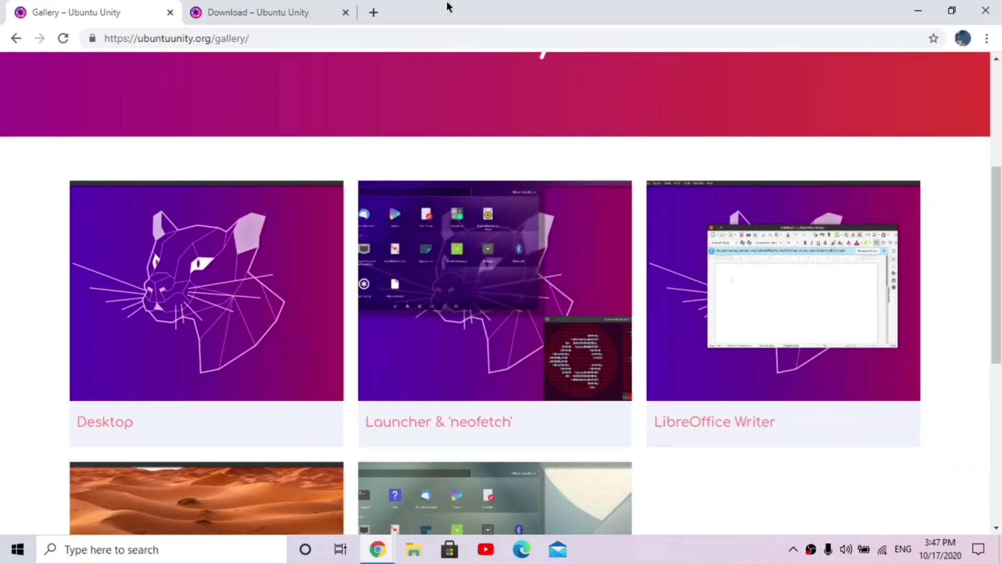
left_click(263, 6)
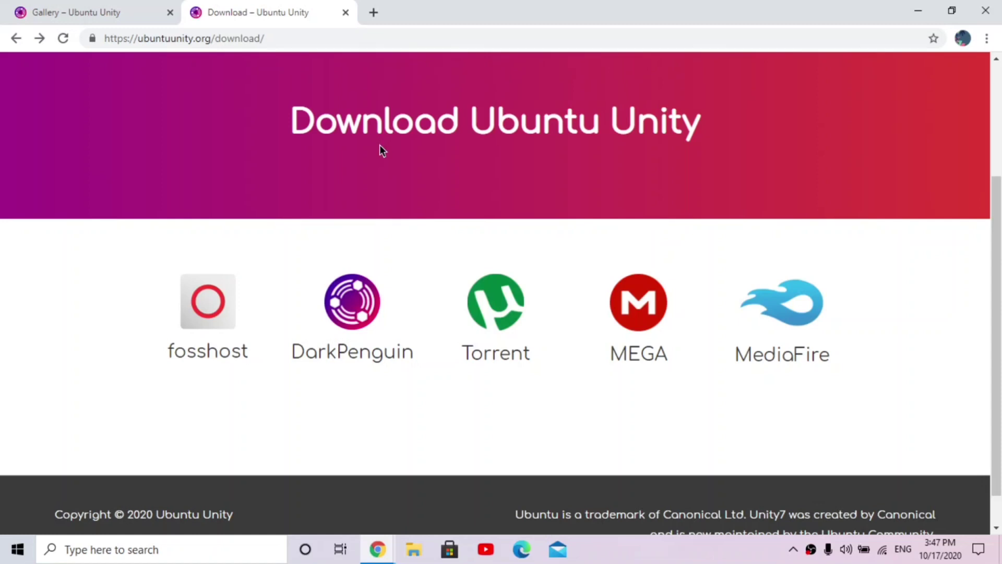
left_click(85, 11)
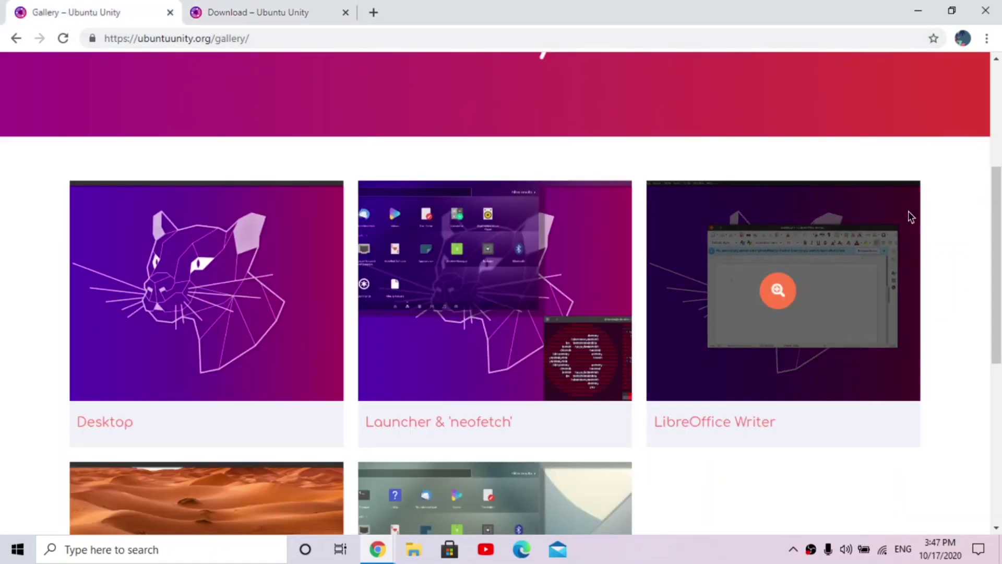
scroll(910, 217, "up", 5)
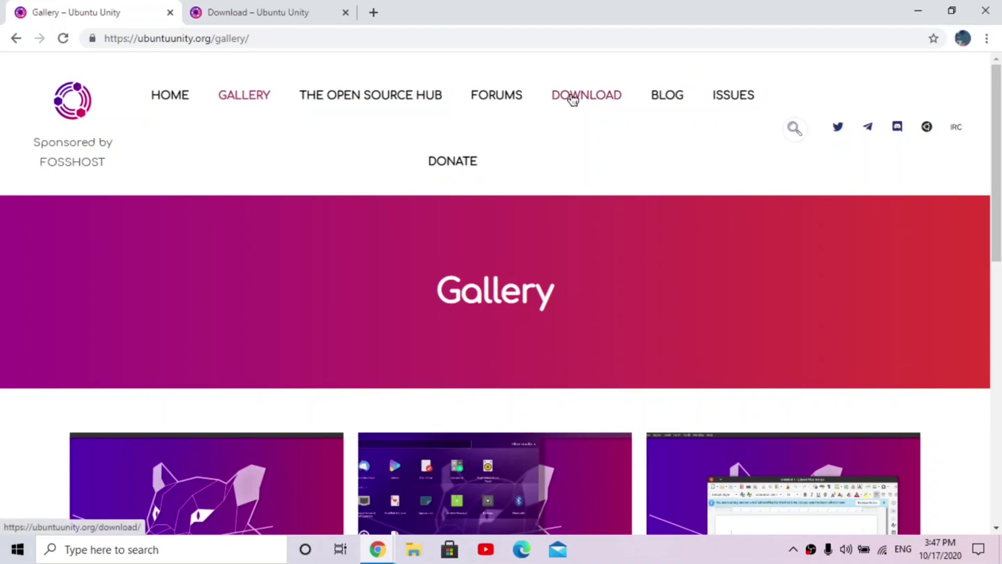
Step: Open the DarkPenguin mirror's Ubuntu Unity listing from the Download page
left_click(300, 6)
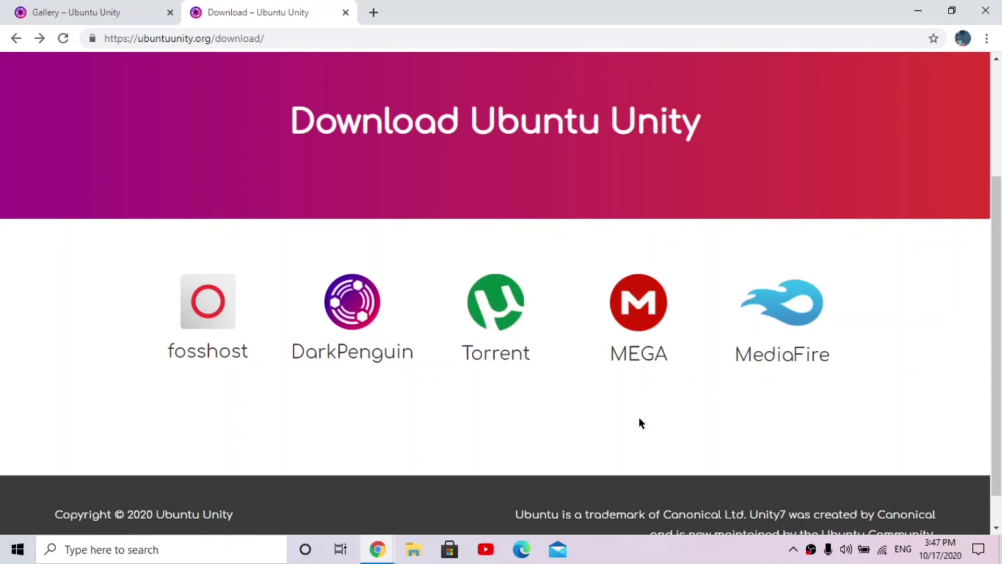
left_click(356, 351)
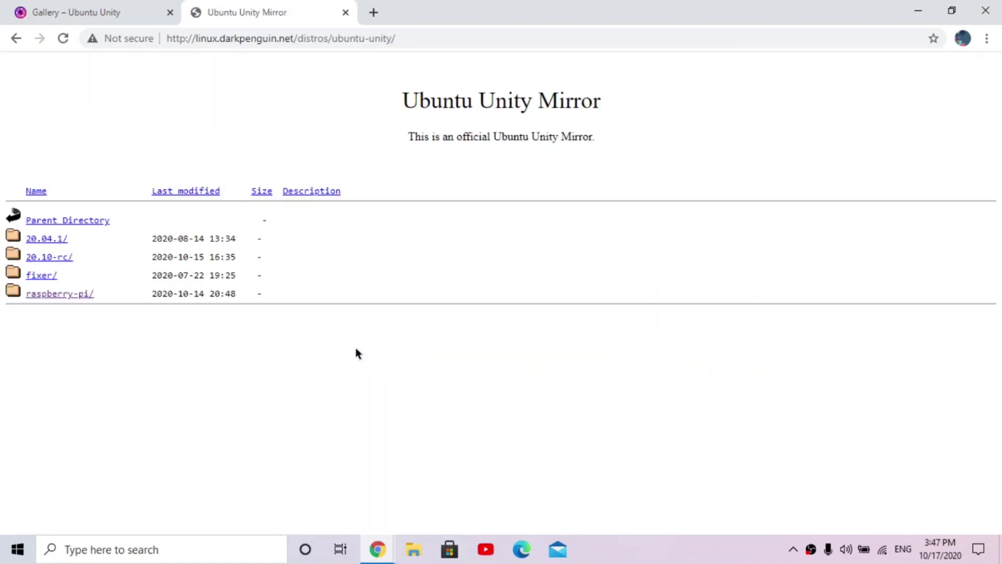
left_click(14, 44)
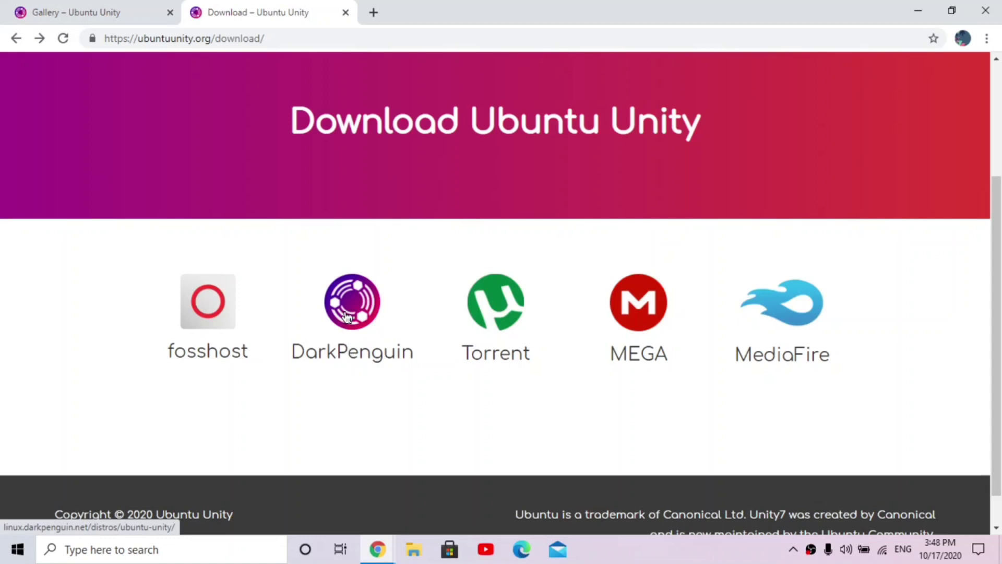
left_click(346, 332)
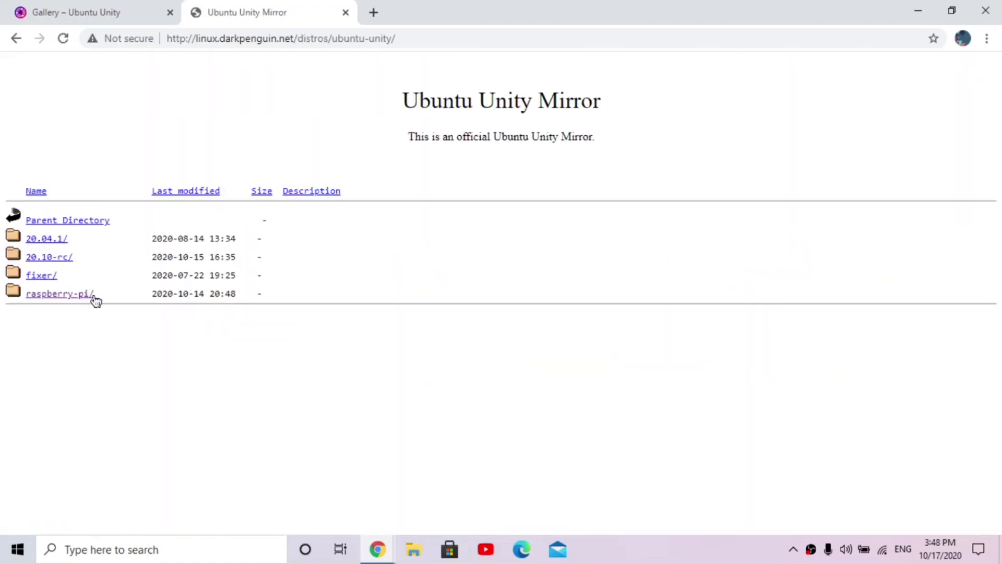
Step: Locate ubuntu-unity-20.04.1.img.tar.gz under raspberry-pi/20.04.1-alpha1, cancel saving it, and minimize Chrome
left_click(89, 295)
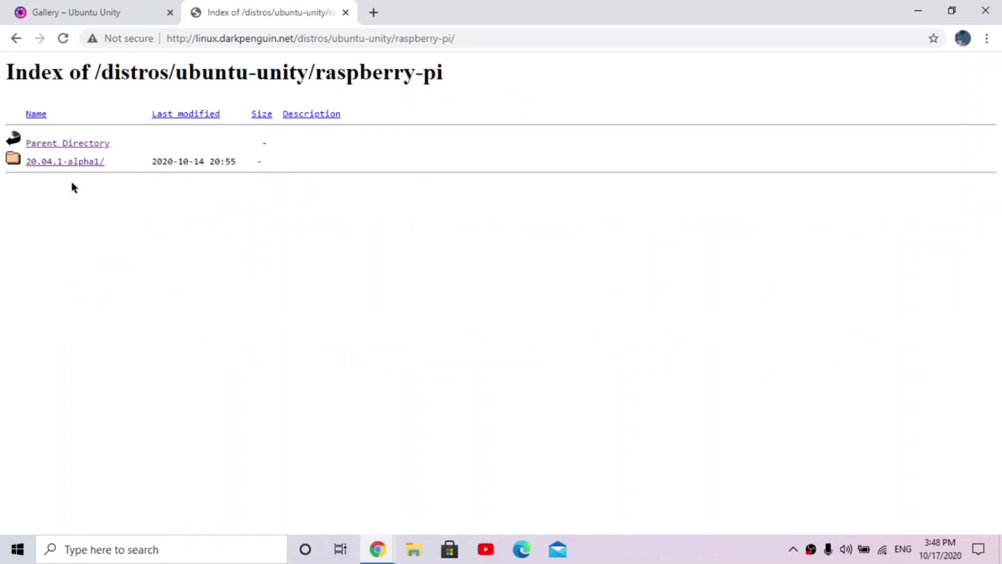
left_click(74, 166)
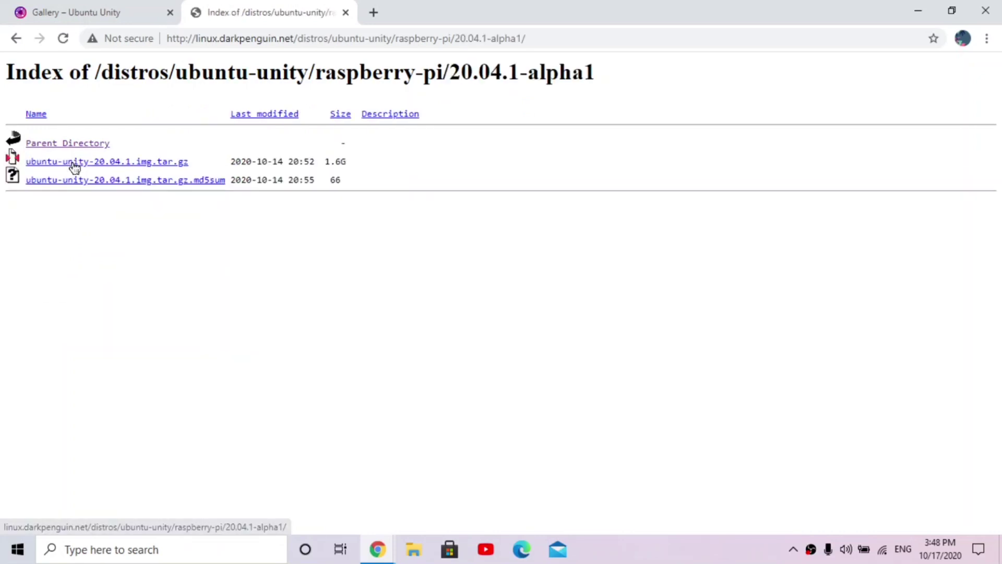
left_click(108, 163)
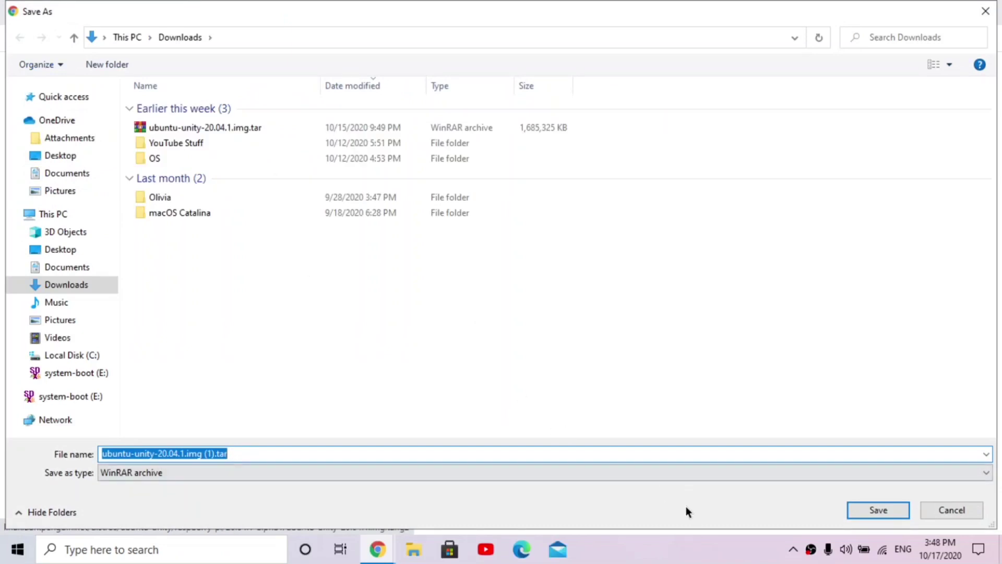
left_click(933, 512)
left_click(918, 10)
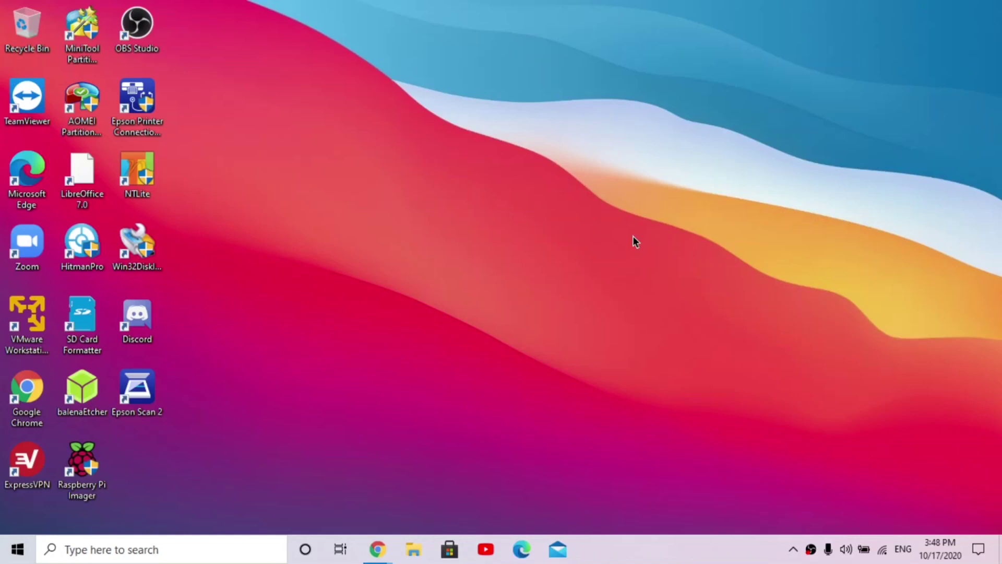
left_click(423, 549)
left_click(386, 188)
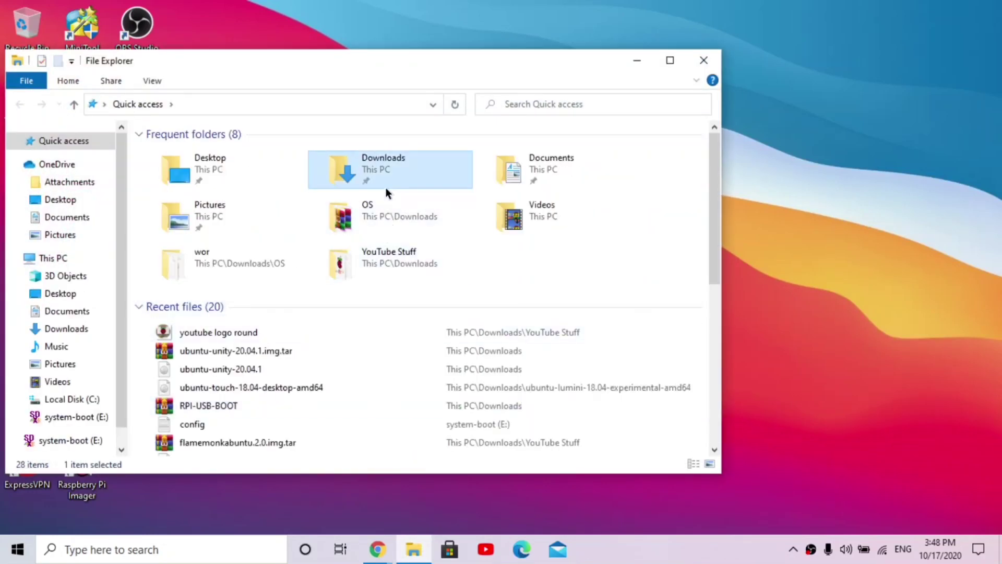
double_click(386, 186)
left_click(262, 172)
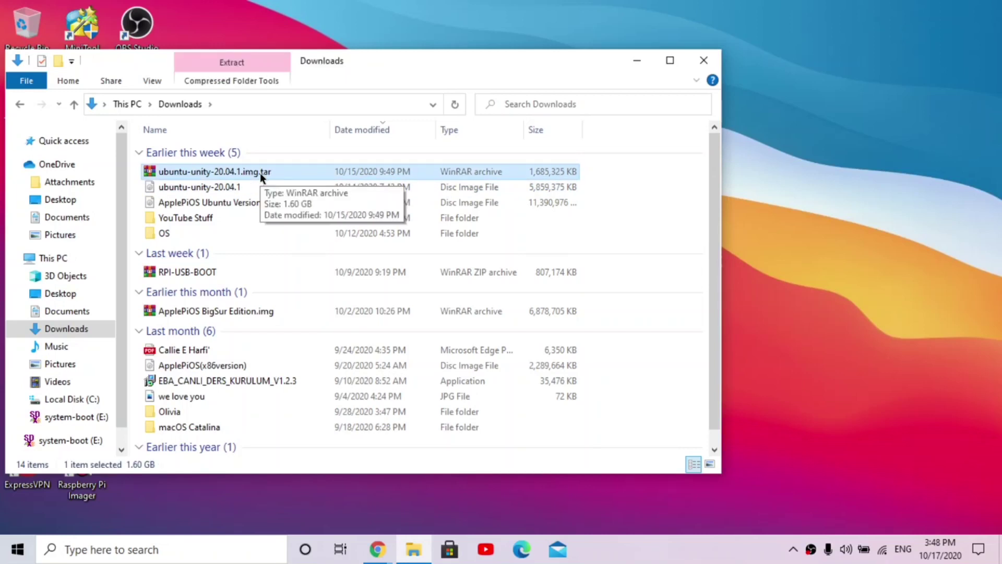
right_click(260, 174)
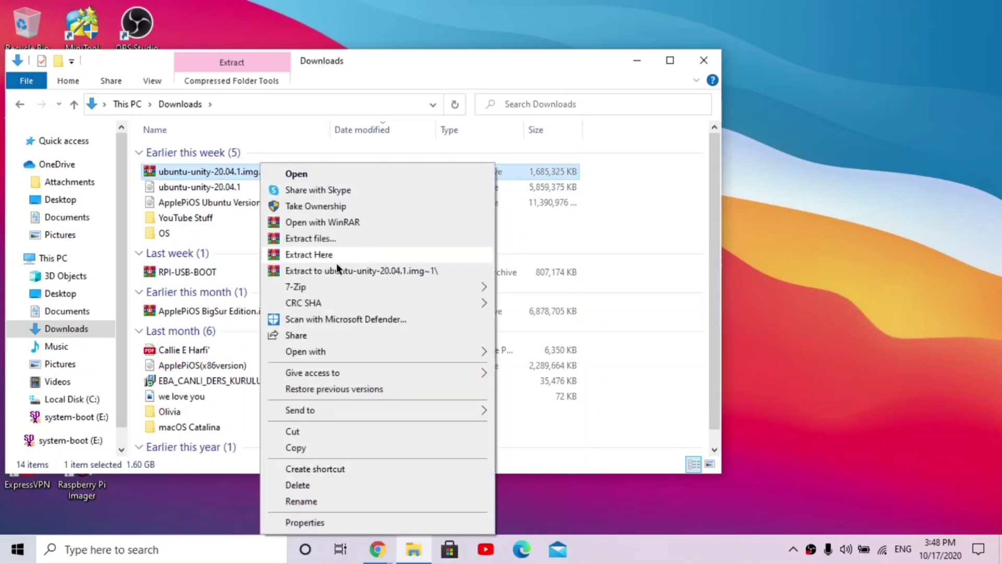
left_click(609, 178)
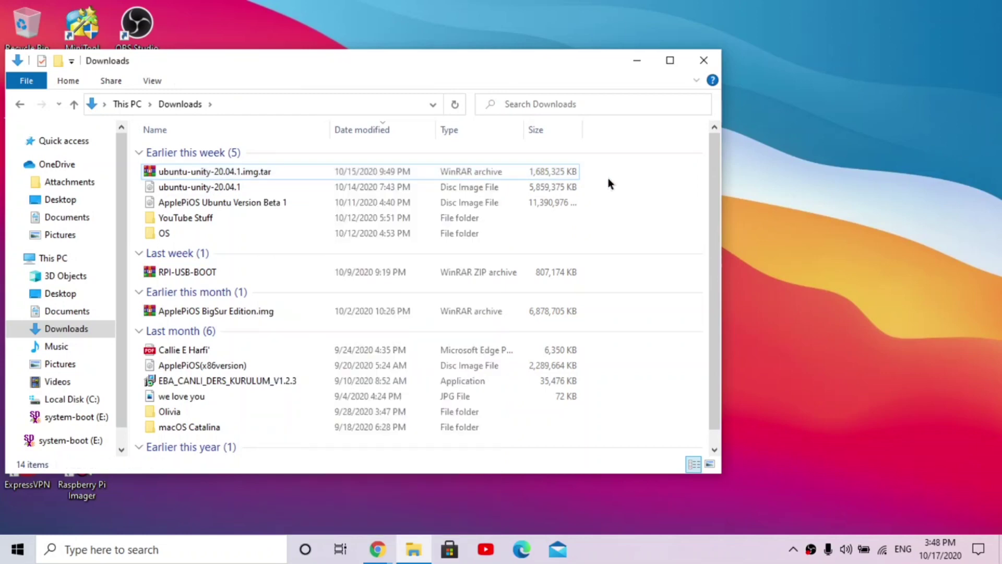
left_click(459, 186)
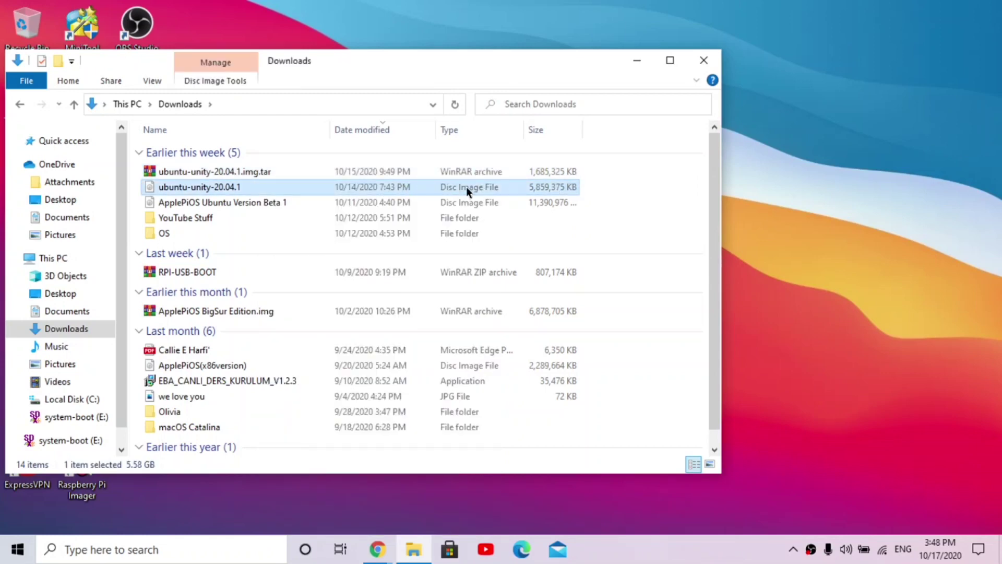
Step: Launch balenaEtcher and load the ubuntu-unity-20.04.1 image as the flash source
left_click(699, 65)
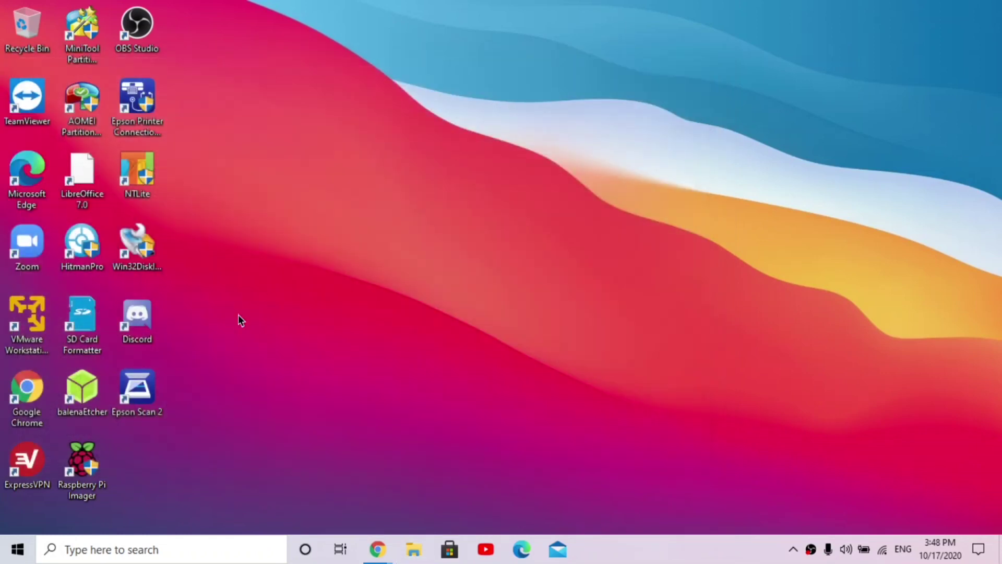
double_click(90, 393)
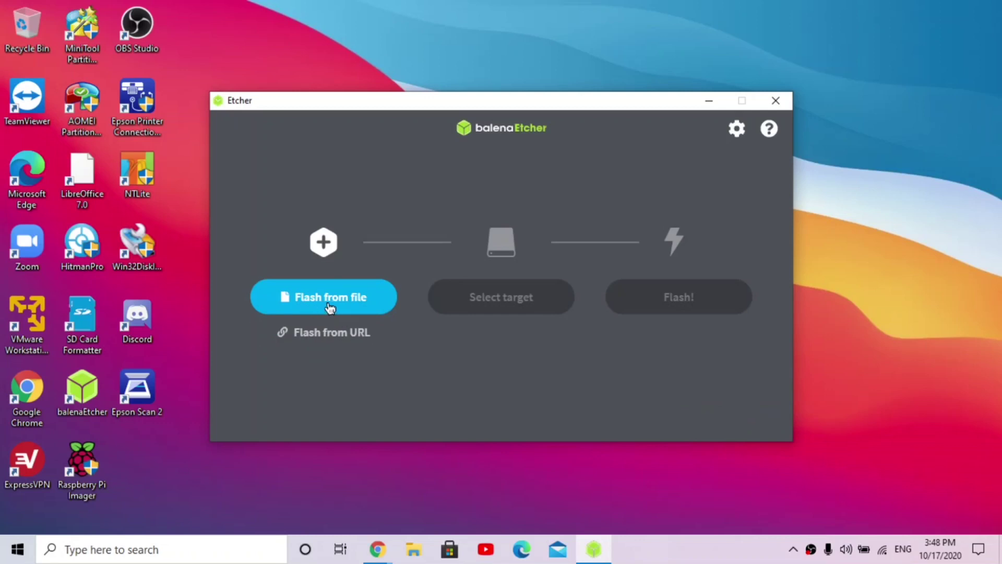
left_click(329, 307)
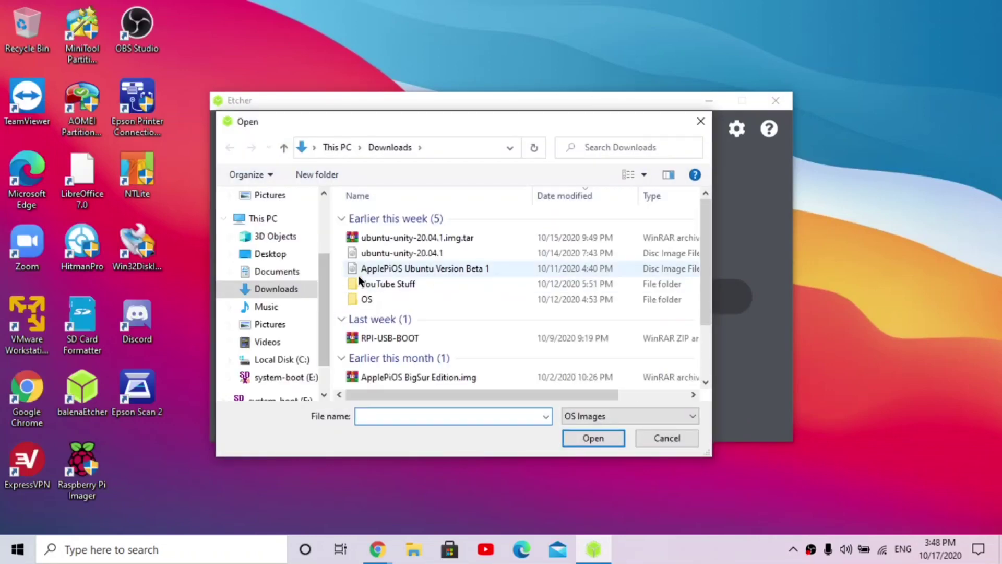
left_click(371, 255)
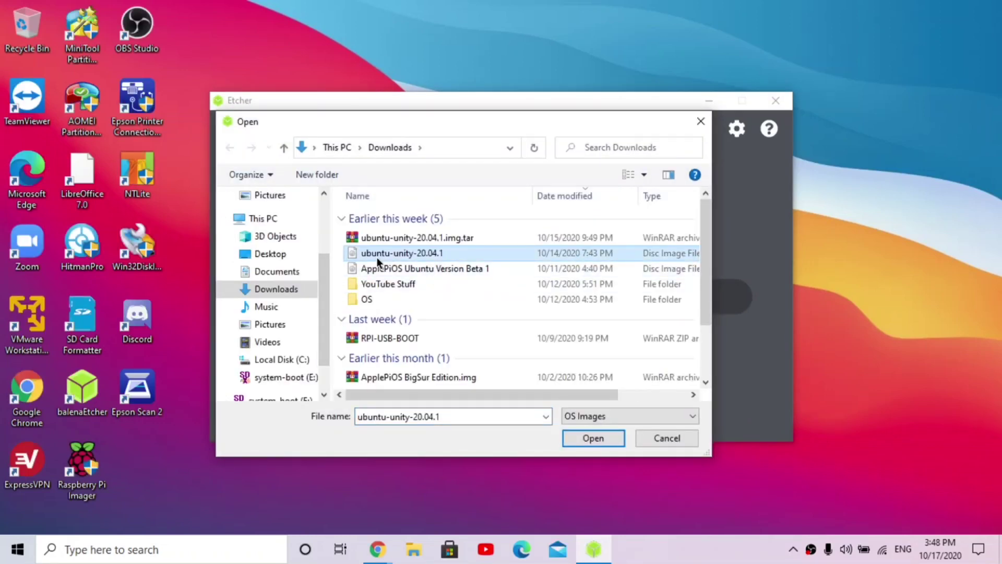
double_click(377, 257)
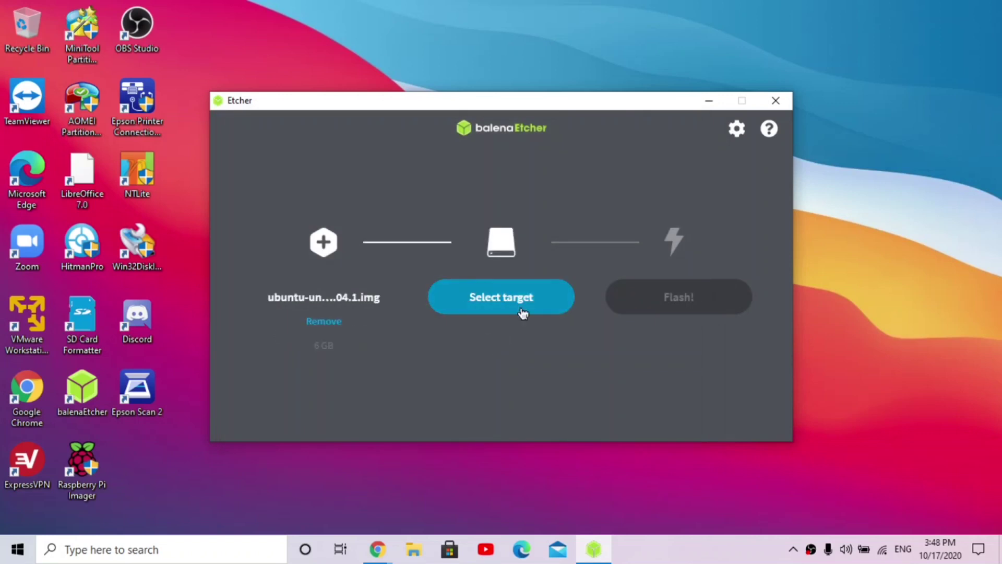
Step: Flash the image onto the 63.9 GB SDXC Card and decline Windows' format prompt
left_click(491, 305)
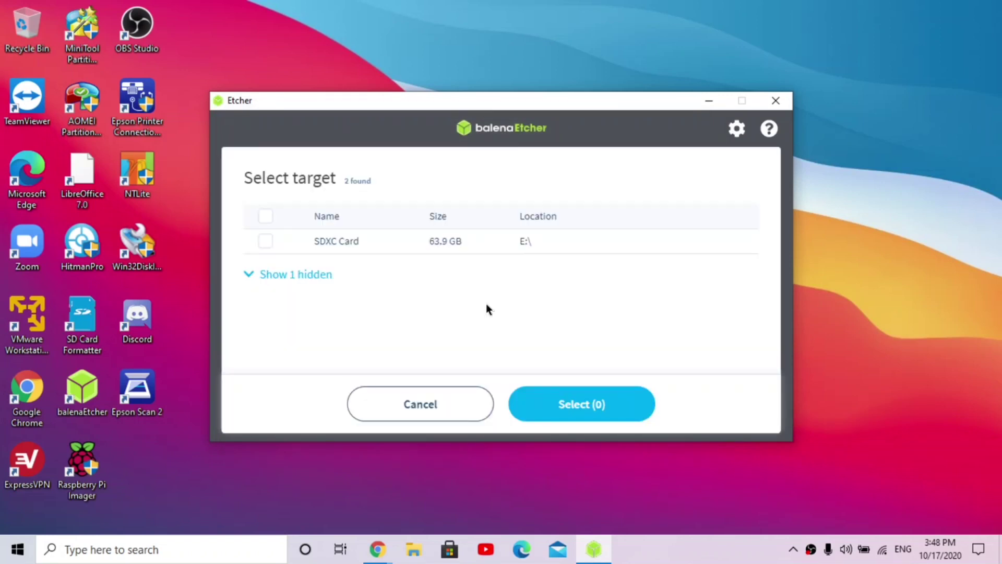
left_click(364, 248)
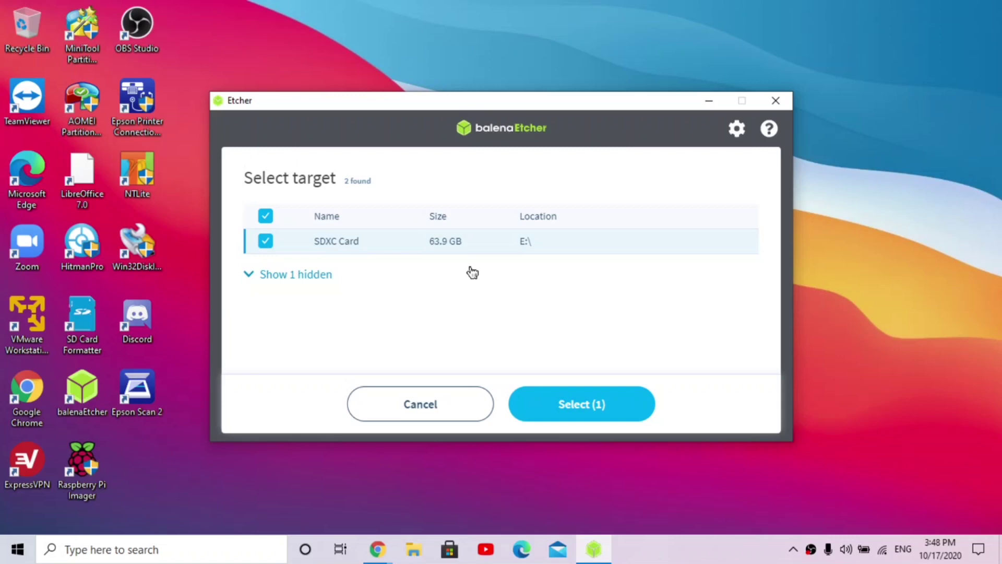
left_click(581, 403)
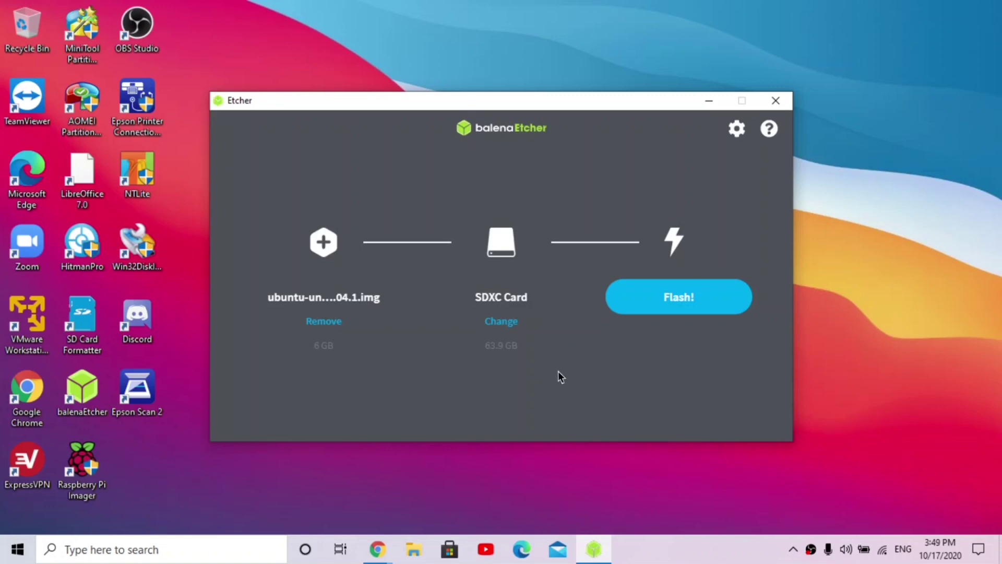
left_click(645, 300)
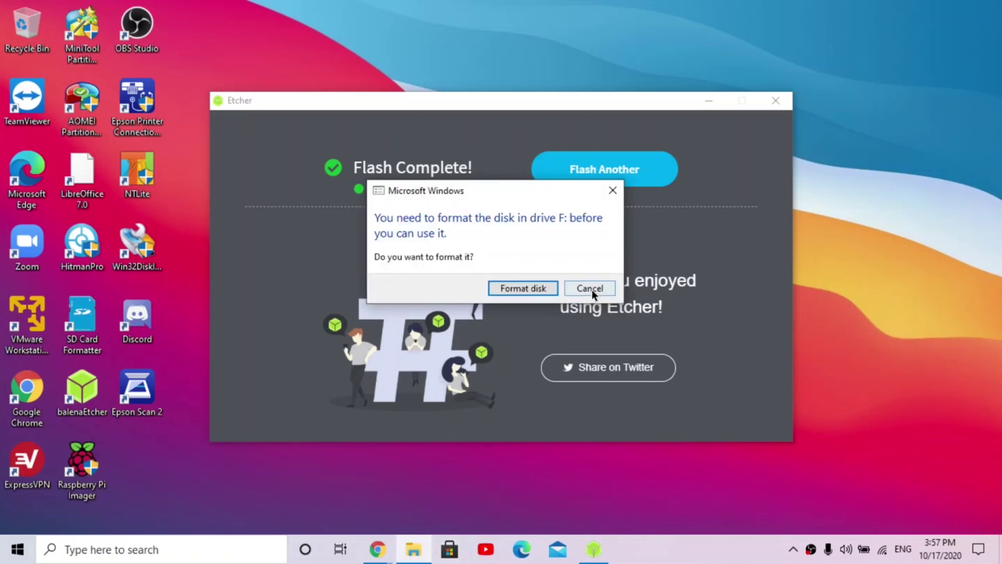
left_click(589, 289)
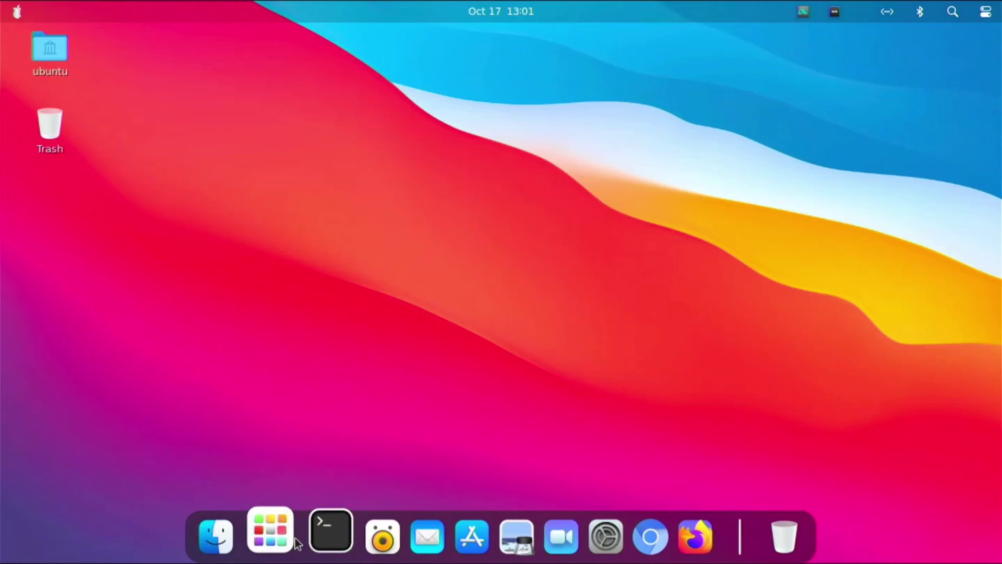
Step: Run 'sudo apt install gparted' in a terminal, correcting a typo first
left_click(330, 538)
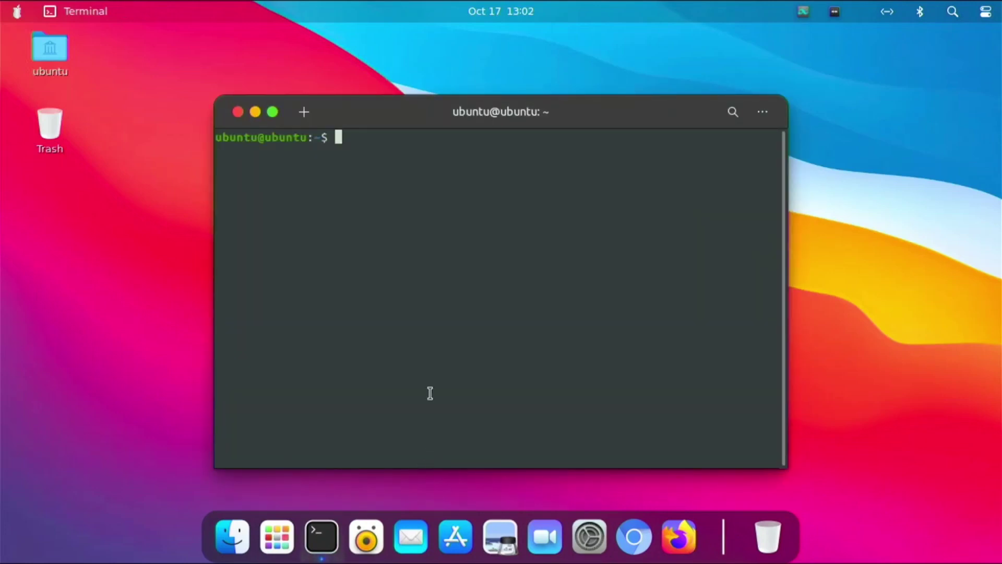
type("sudo aptinstal")
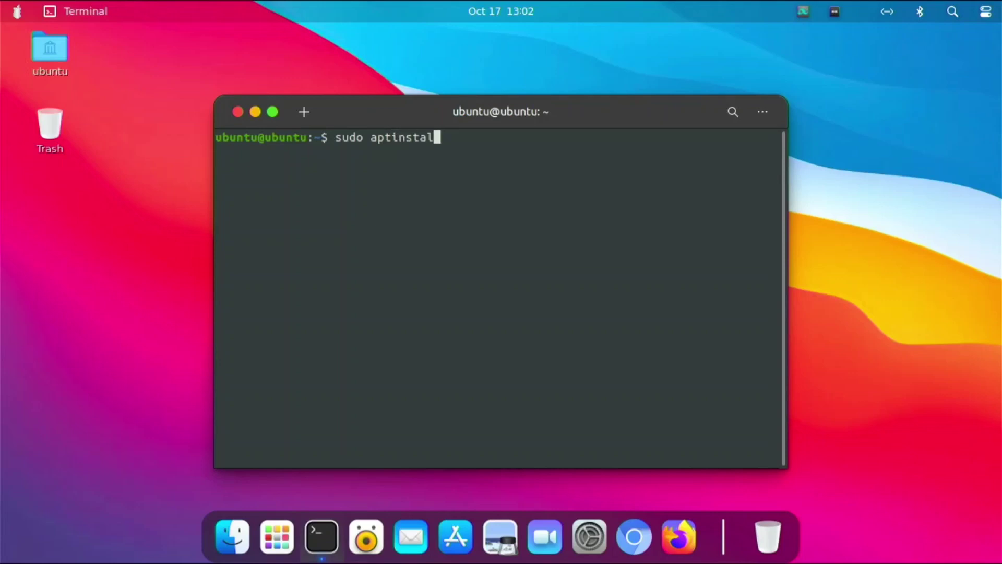
key("BackSpace")
key("BackSpace")
key("BackSpace")
key("BackSpace")
key("BackSpace")
key("BackSpace")
key("BackSpace")
type("t install gparted")
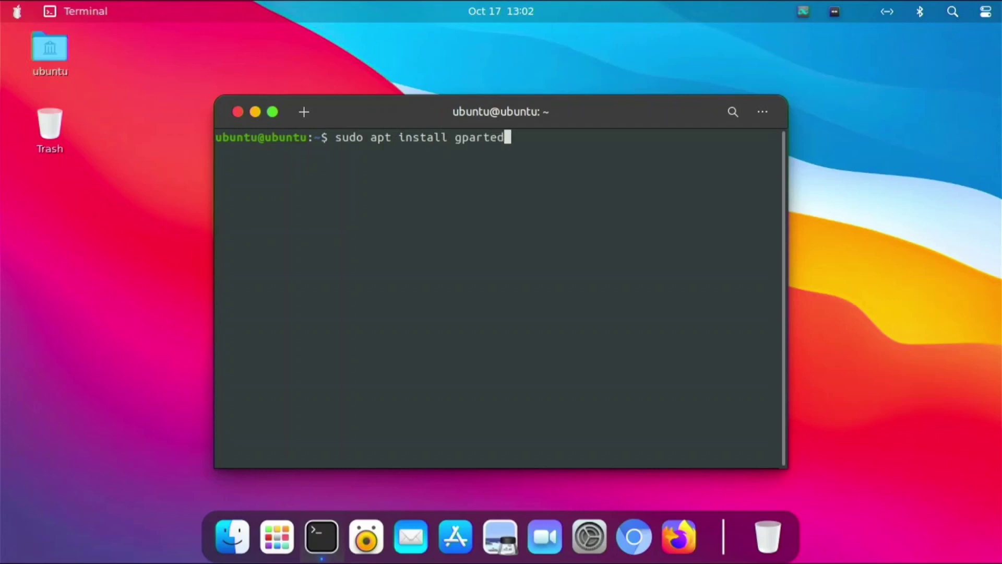
key("Return")
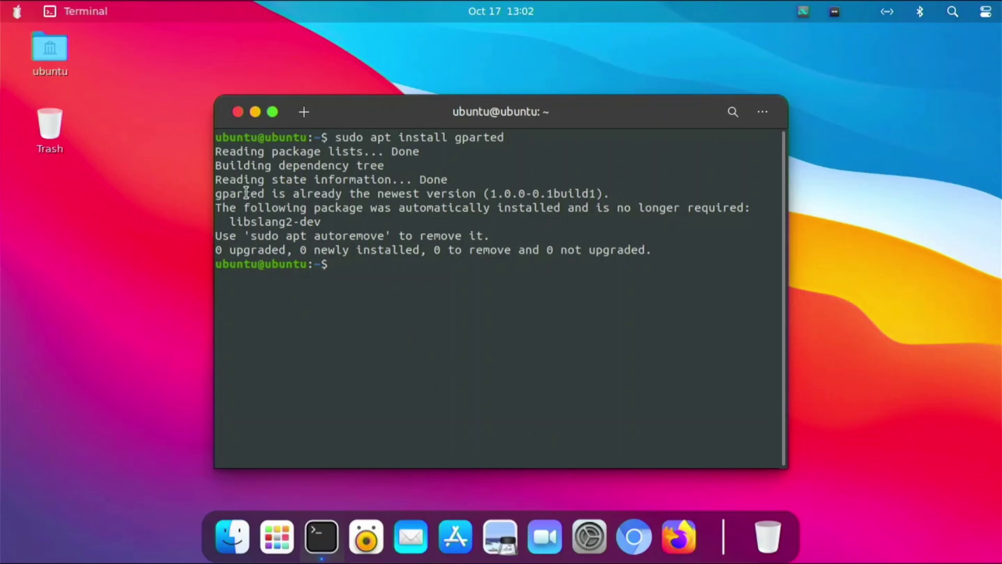
Step: Close the terminal and launch GParted by searching 'gp' in the applications list
left_click(238, 112)
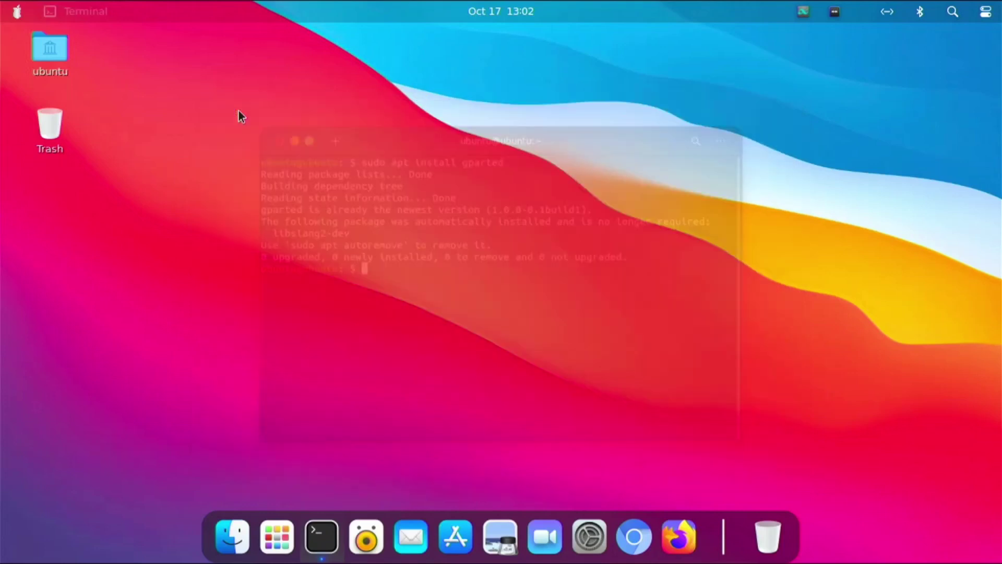
left_click(284, 537)
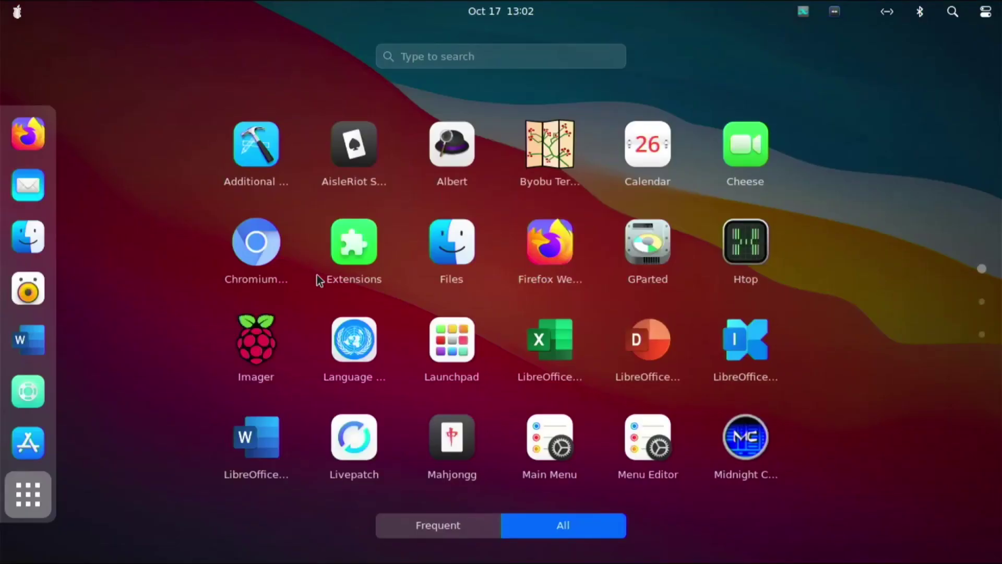
type("g")
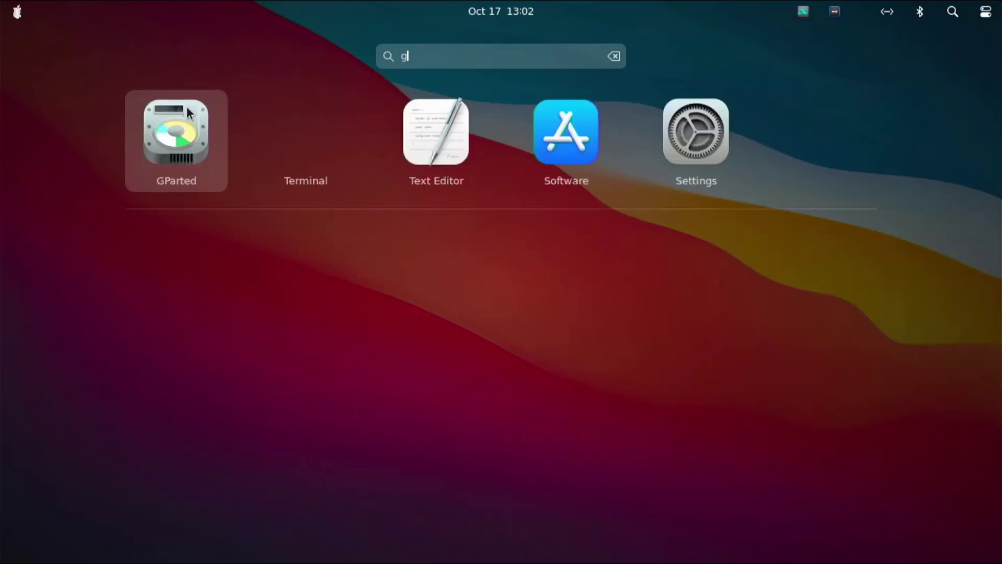
type("p")
left_click(484, 165)
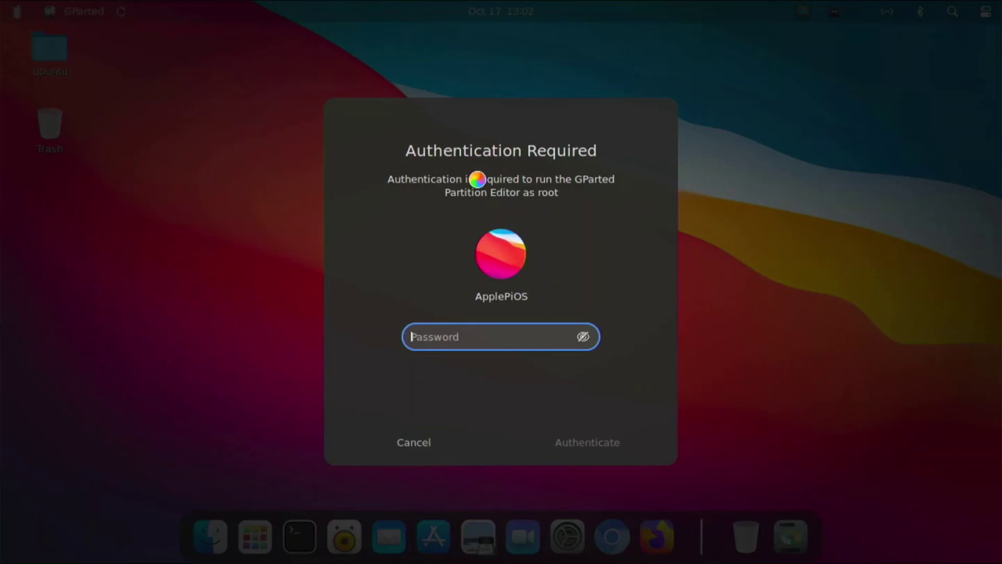
Step: Authenticate with the administrator password, retrying after the first attempt fails
type("a*********")
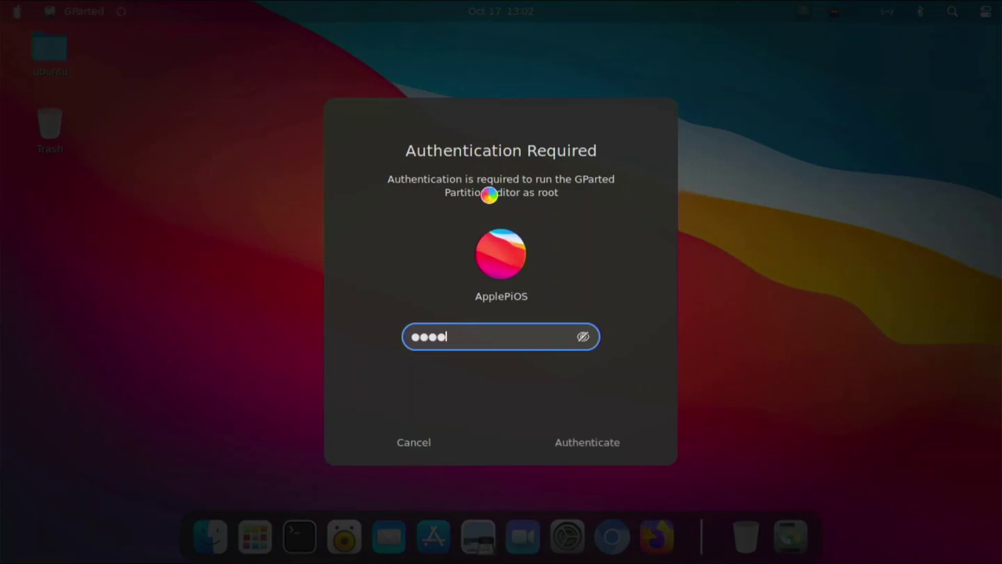
key("Return")
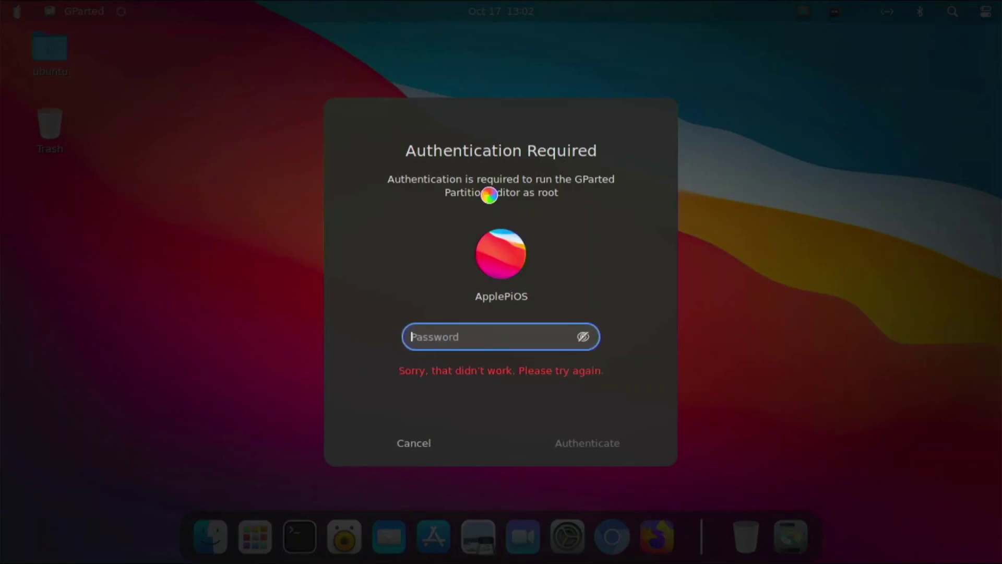
type("********")
key("Return")
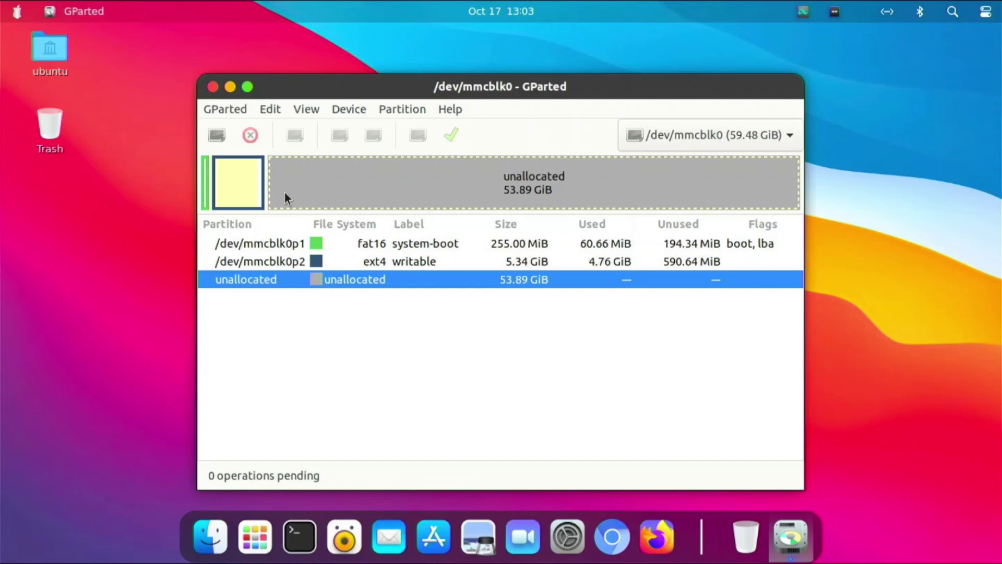
Step: Resize /dev/mmcblk0p2 over all unallocated space to 59.23 GiB and apply the operation
left_click(248, 185)
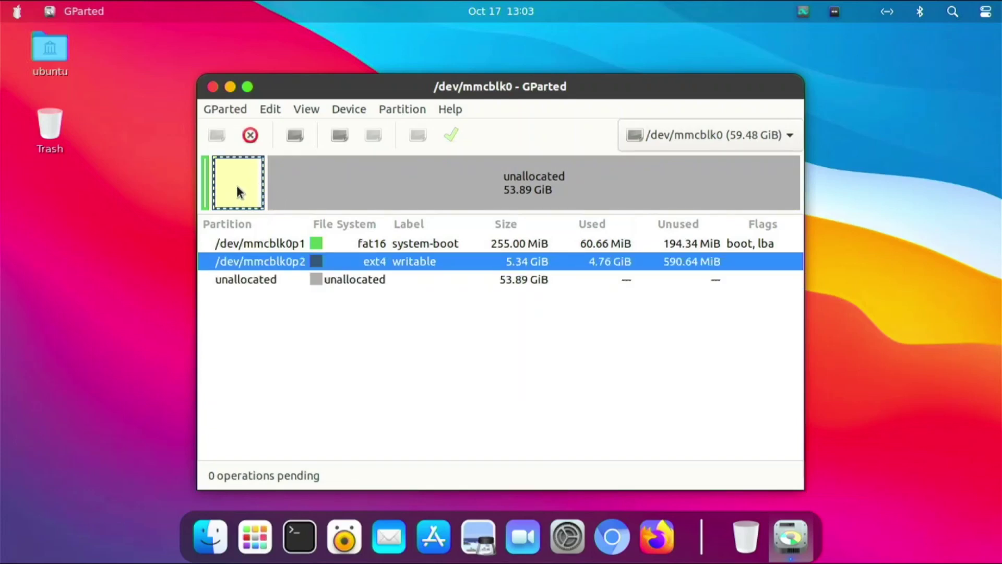
right_click(250, 187)
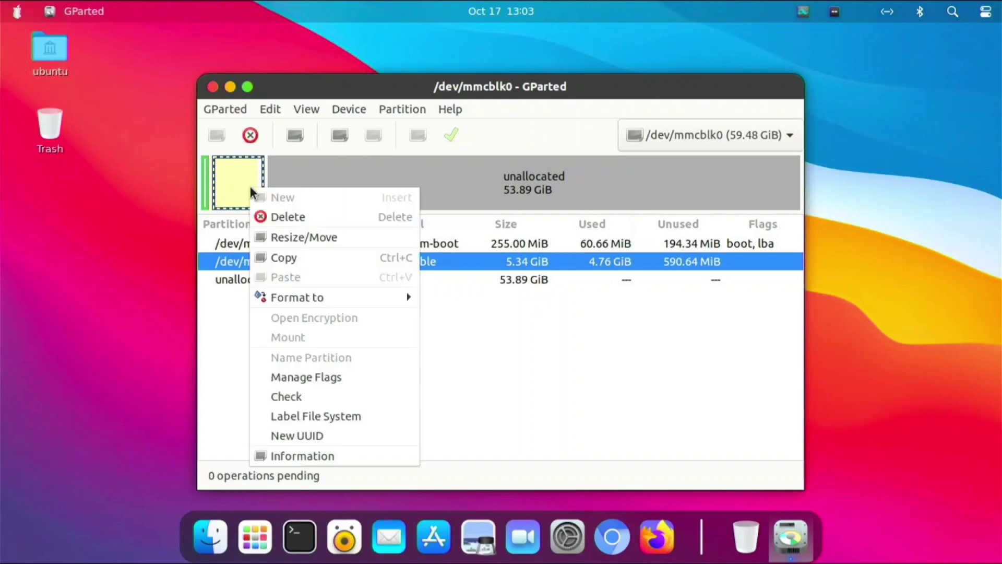
left_click(282, 237)
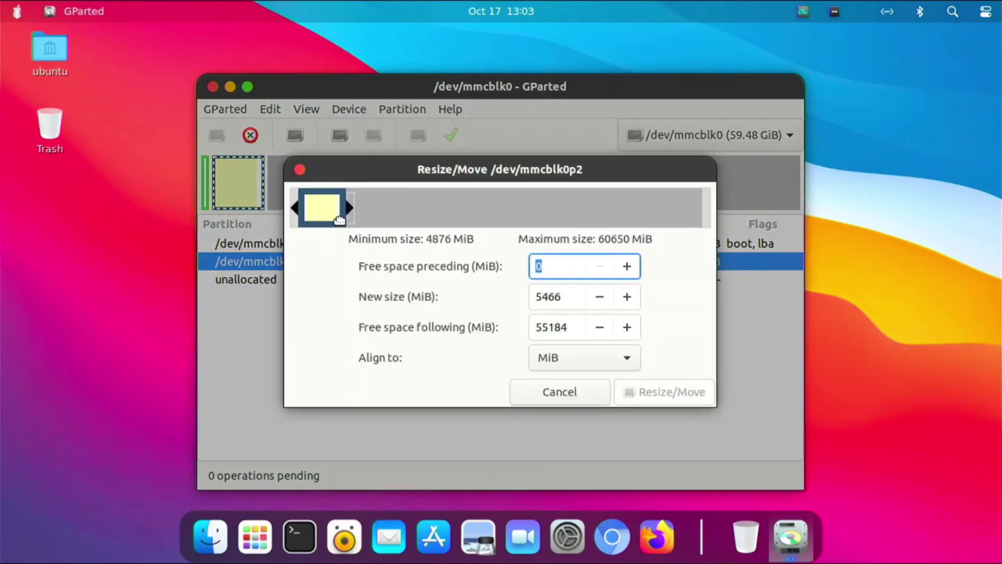
left_click_drag(349, 207, 836, 267)
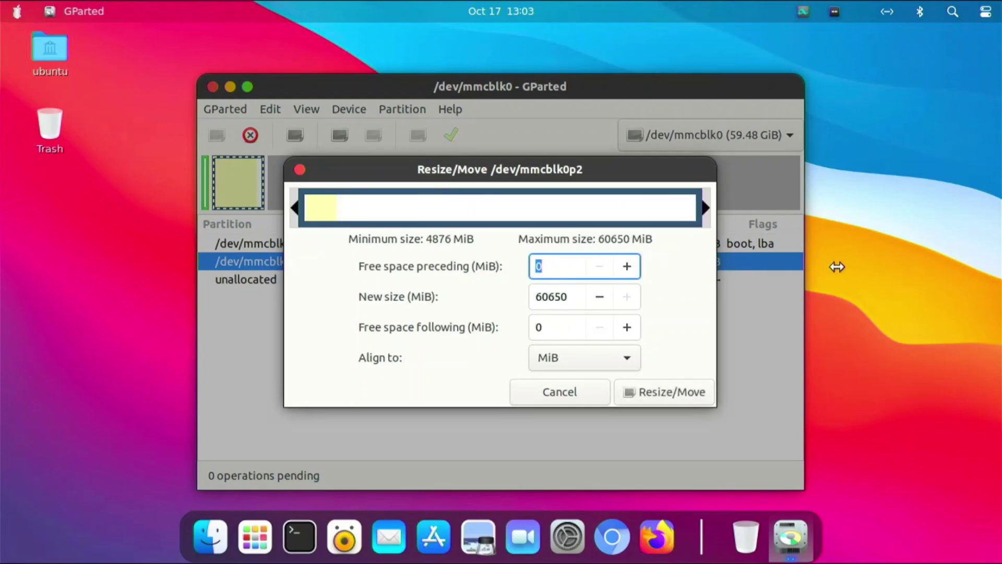
left_click(681, 389)
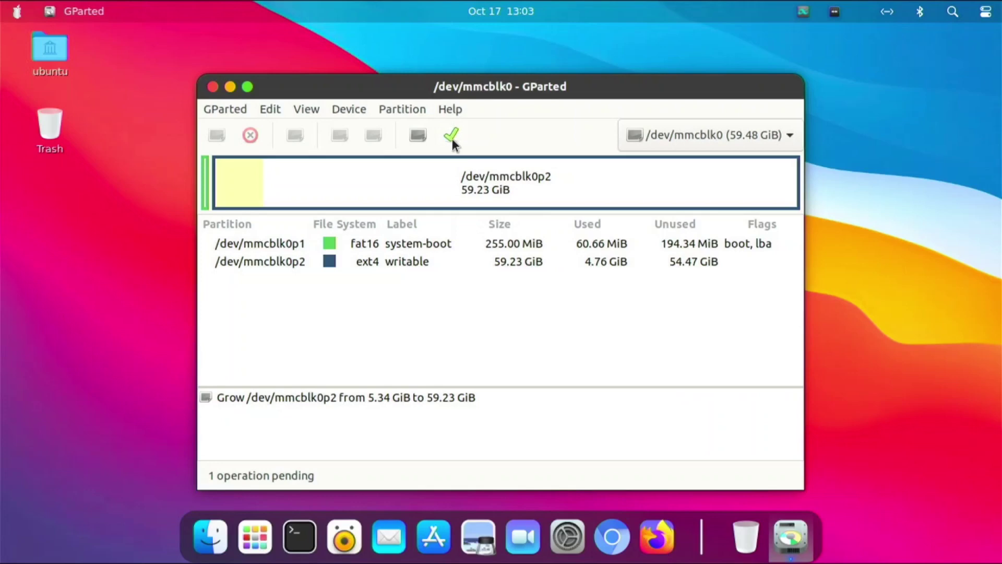
left_click(452, 136)
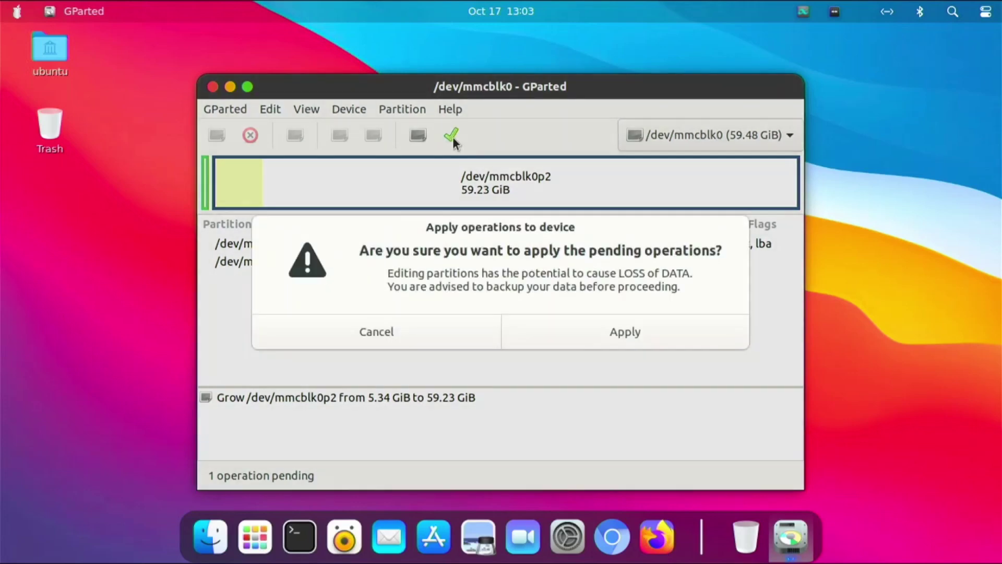
left_click(607, 331)
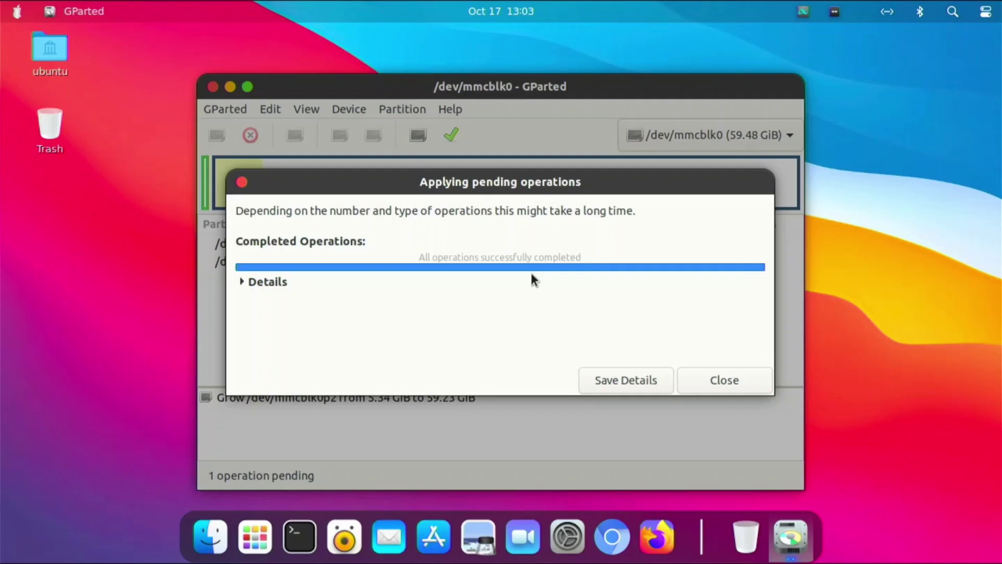
left_click(720, 380)
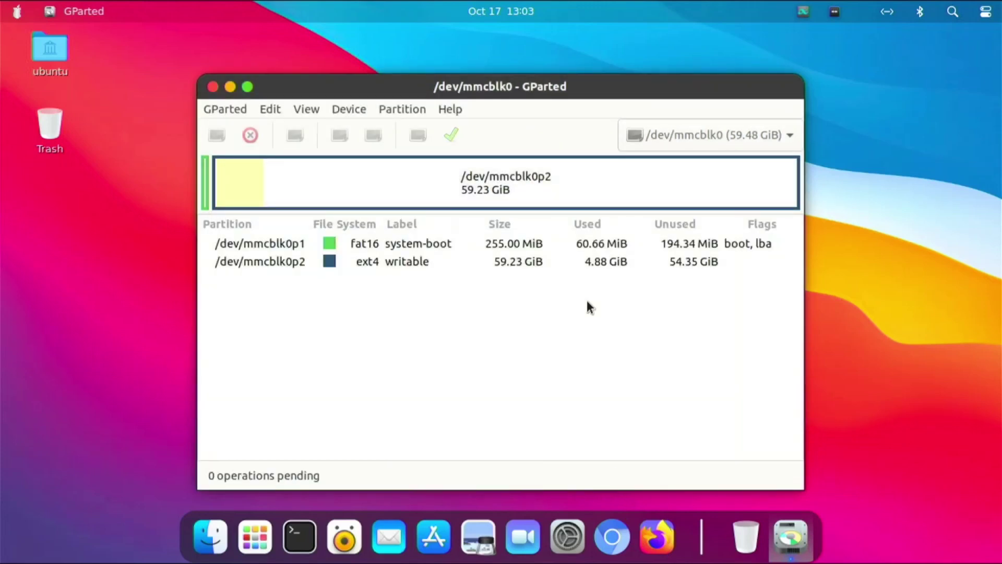
Step: Select the enlarged writable partition in GParted before booting the Pi
left_click(530, 192)
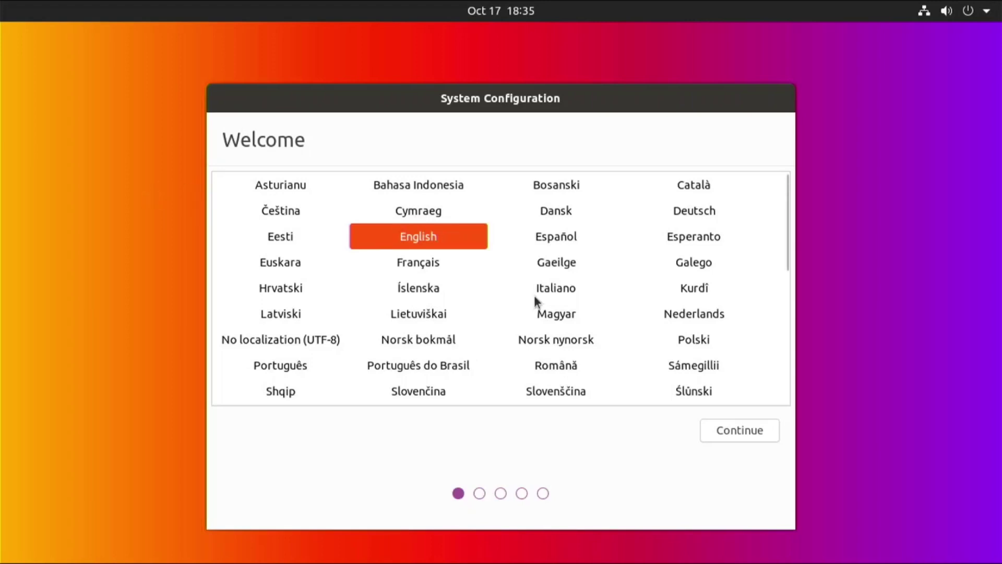
Step: Keep English with the English (US) keyboard layout and set the location to Toronto
left_click(740, 427)
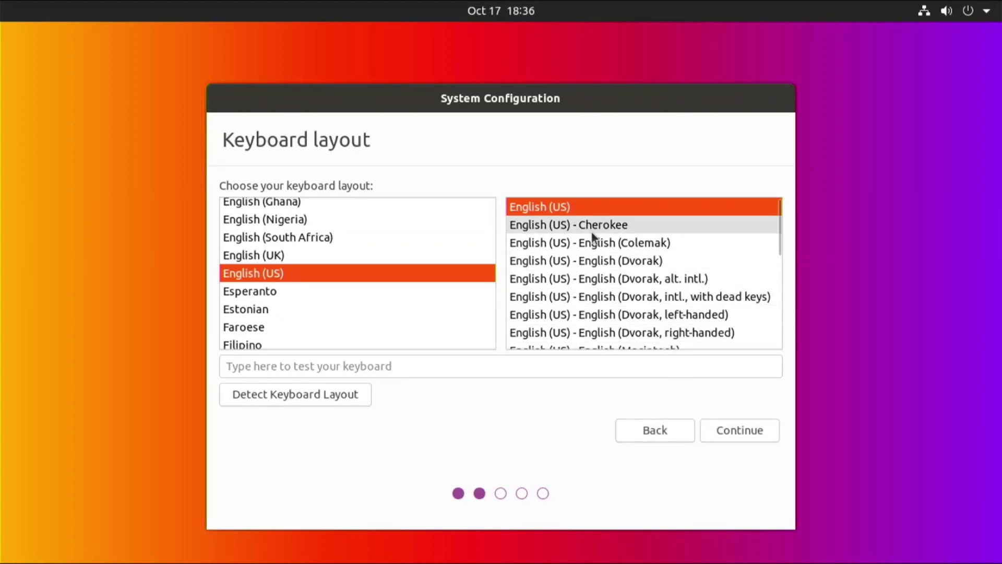
left_click(510, 365)
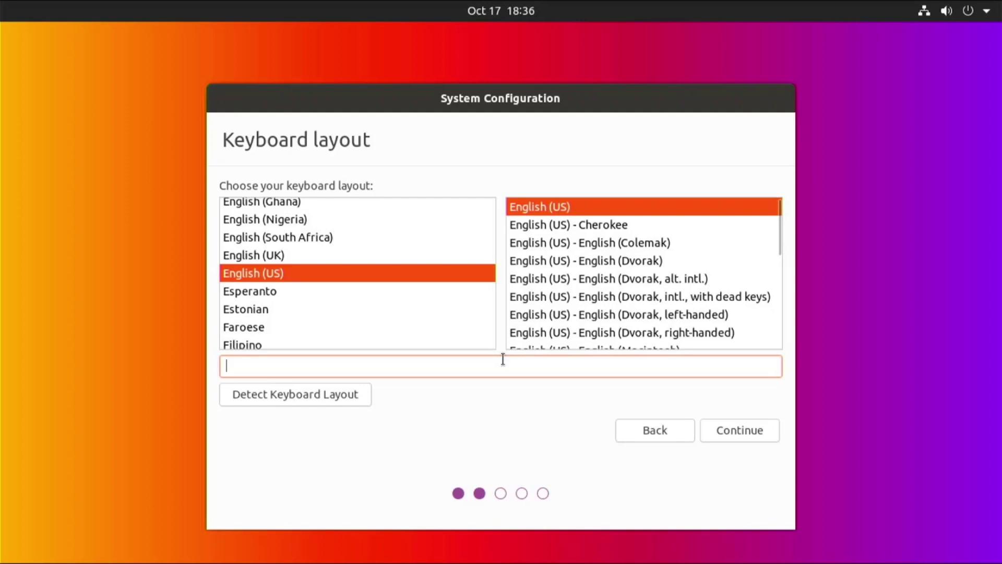
left_click(731, 433)
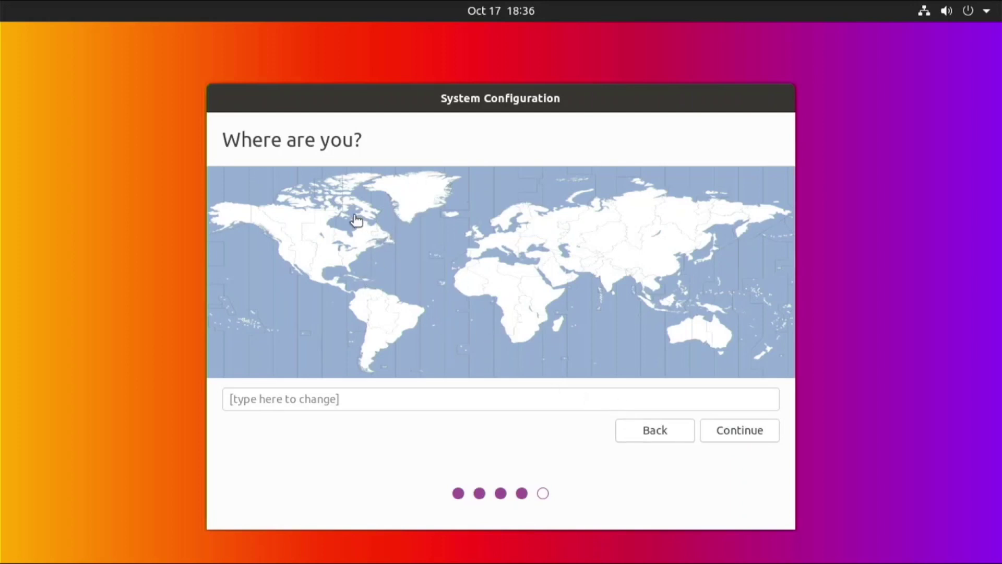
left_click(363, 240)
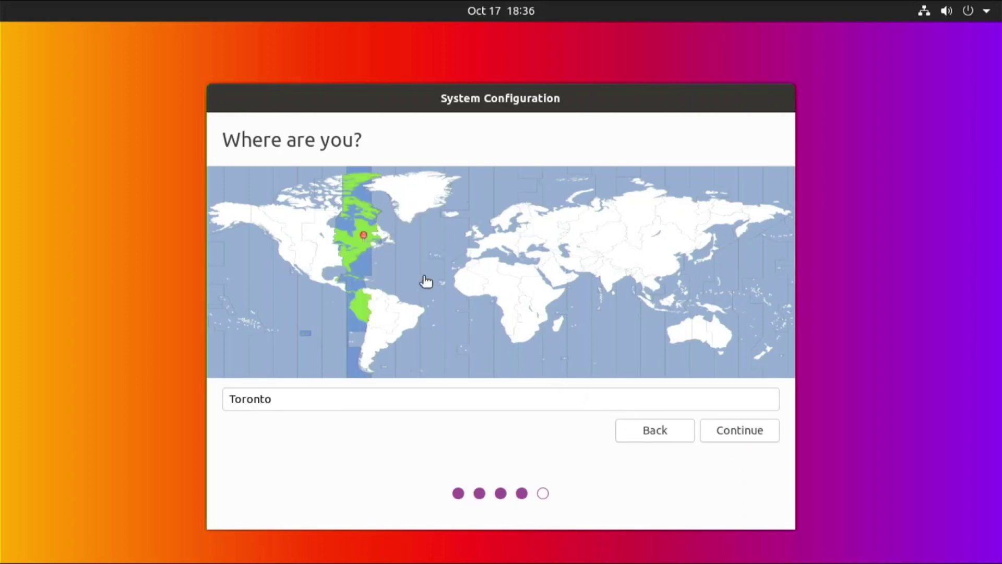
left_click(734, 424)
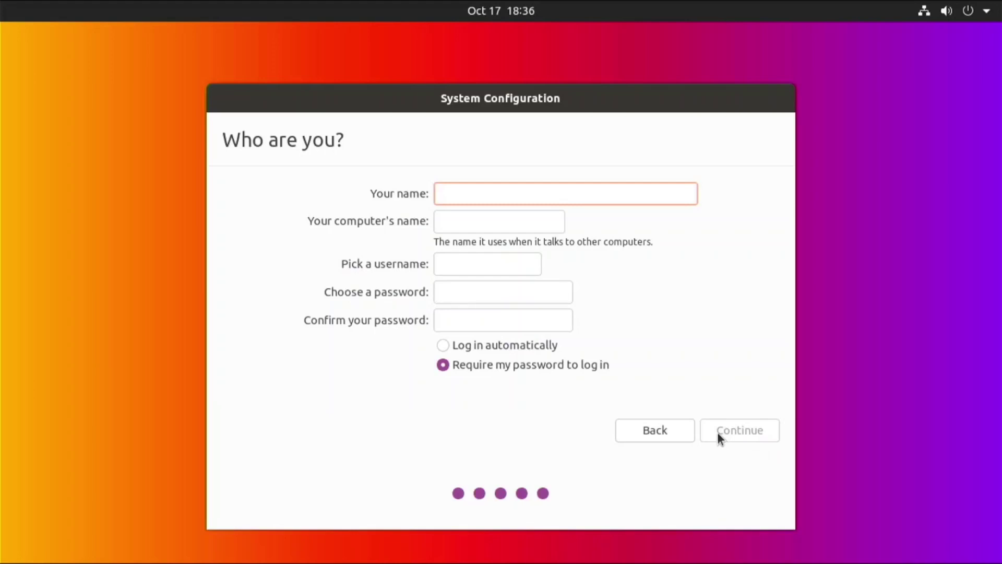
Step: Enter the user's full name and remove '-desktop' from the computer's name
type("lukefrnne")
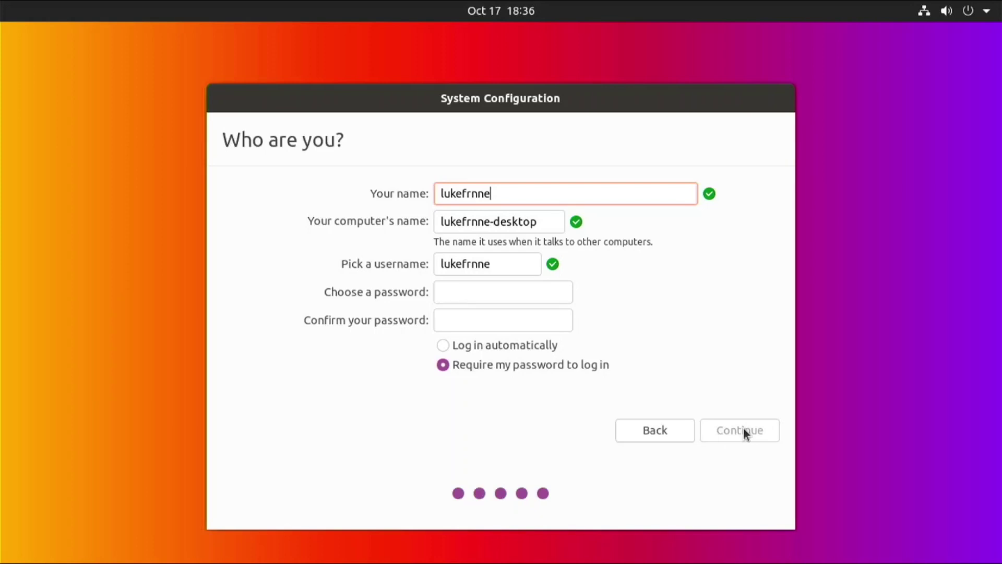
key("BackSpace")
key("BackSpace")
key("BackSpace")
key("BackSpace")
key("BackSpace")
key("BackSpace")
key("BackSpace")
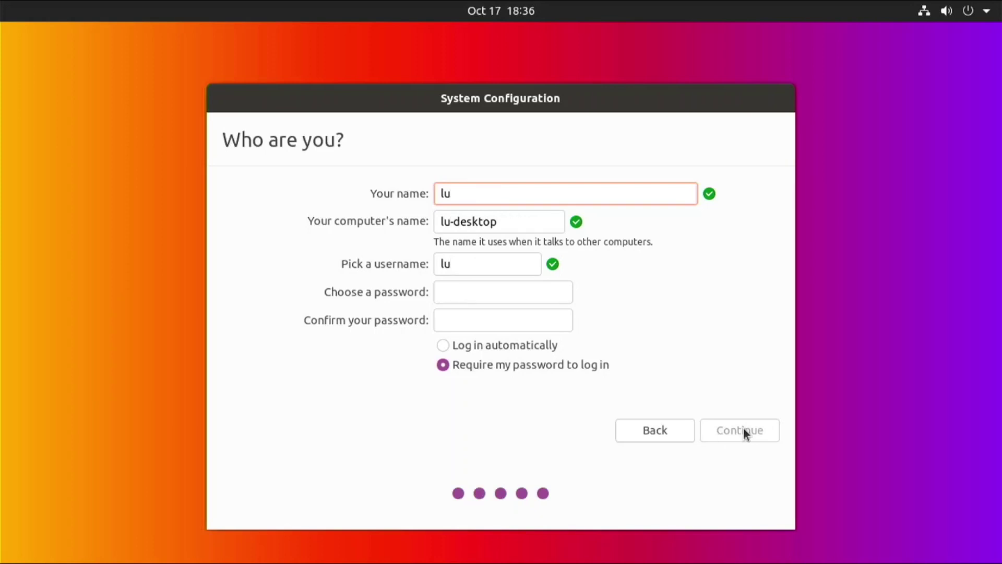
type("kefrenner")
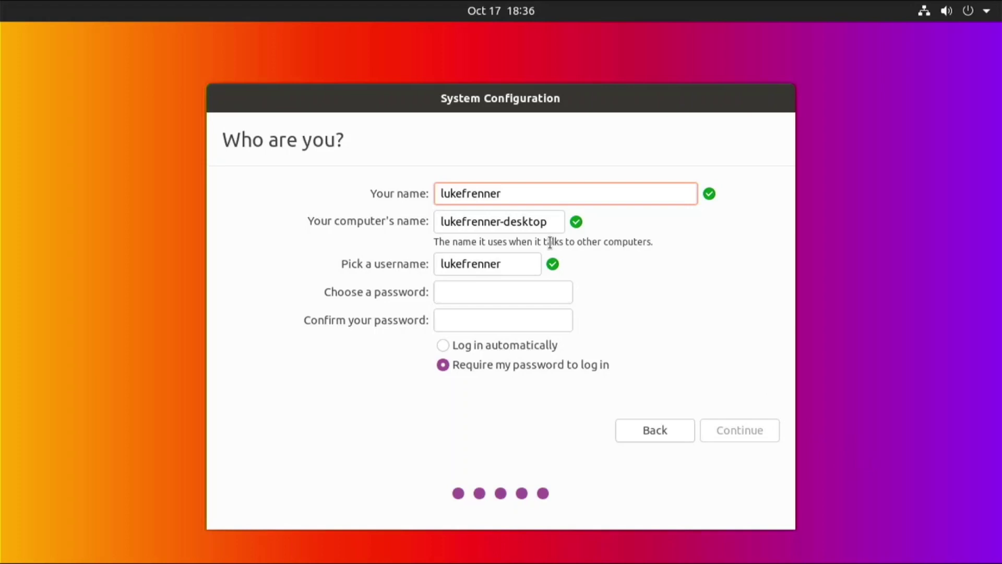
left_click(558, 224)
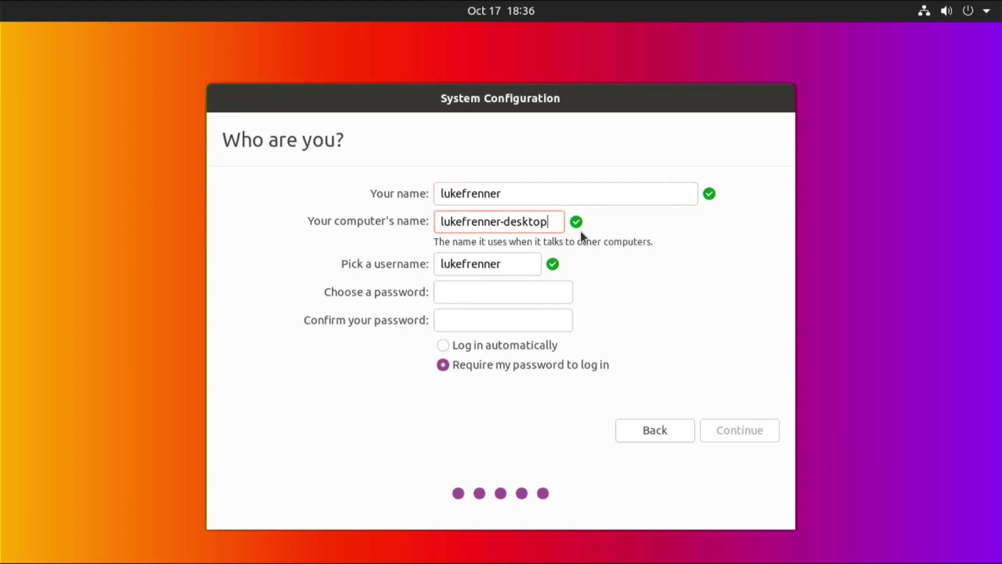
key("BackSpace")
key("BackSpace")
key("BackSpace")
key("BackSpace")
key("BackSpace")
key("BackSpace")
key("BackSpace")
key("BackSpace")
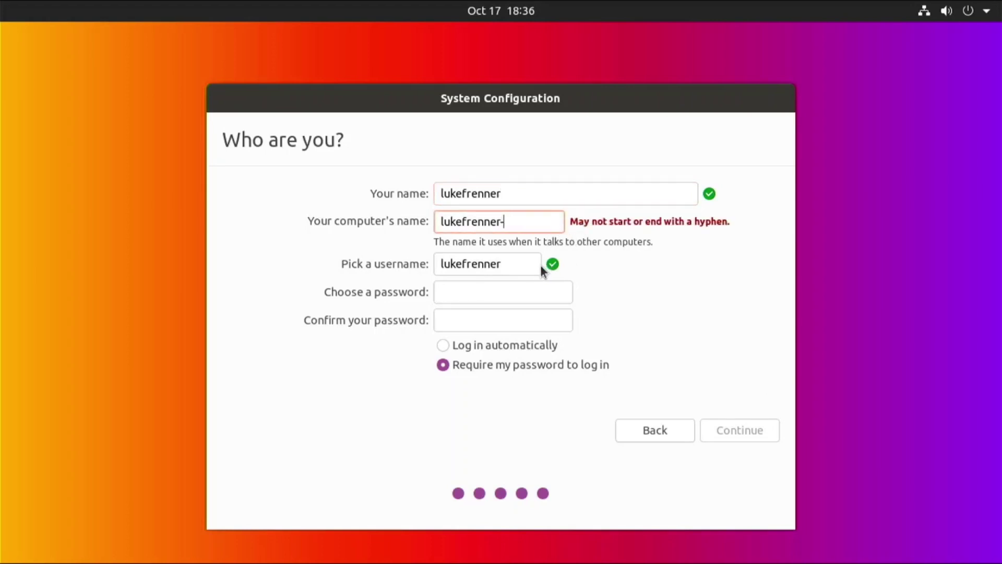
Step: Choose and confirm the login password, then start the system installation
left_click(532, 291)
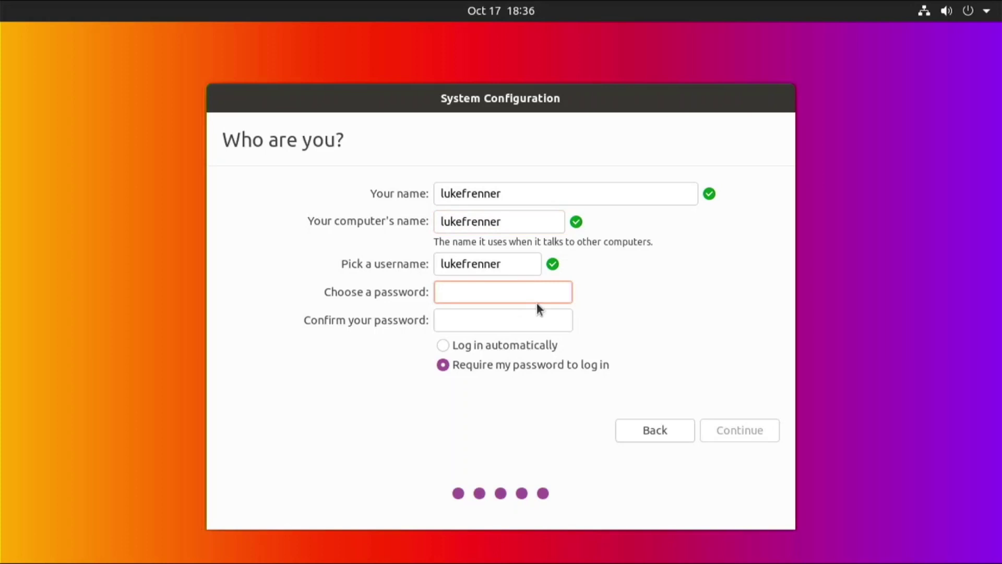
type("●●●●●●●●●●")
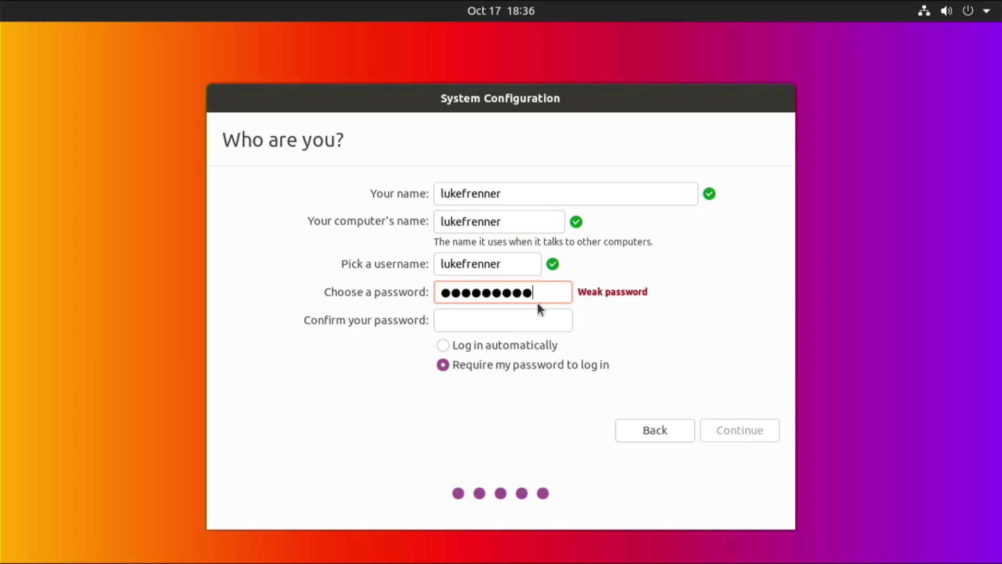
left_click(534, 327)
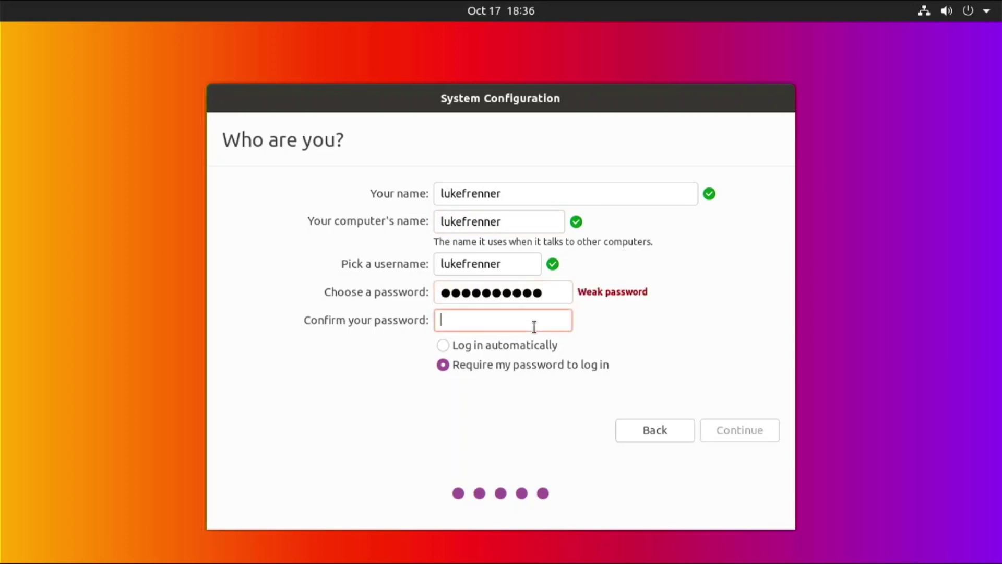
type("●●●●●●●●●●●")
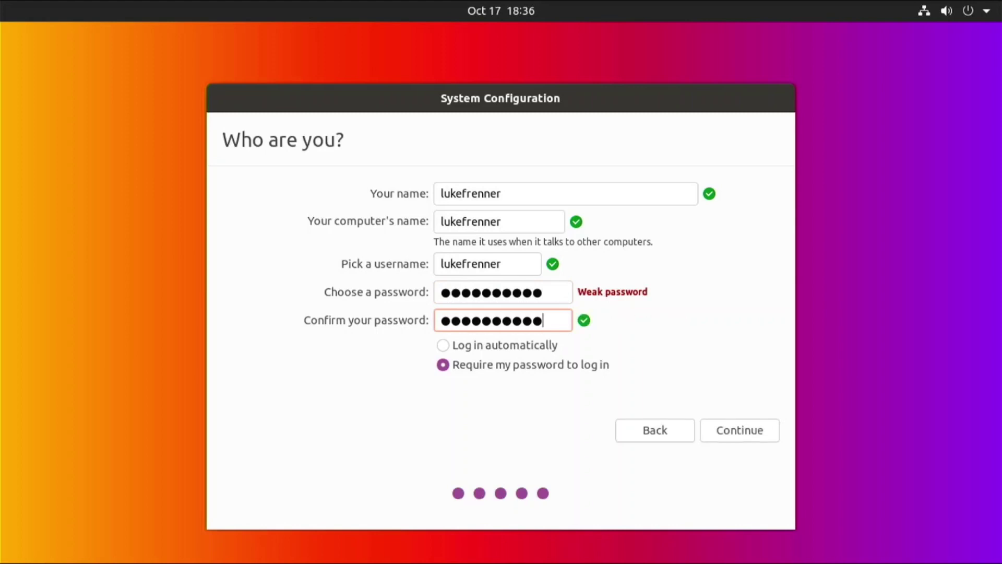
left_click(728, 438)
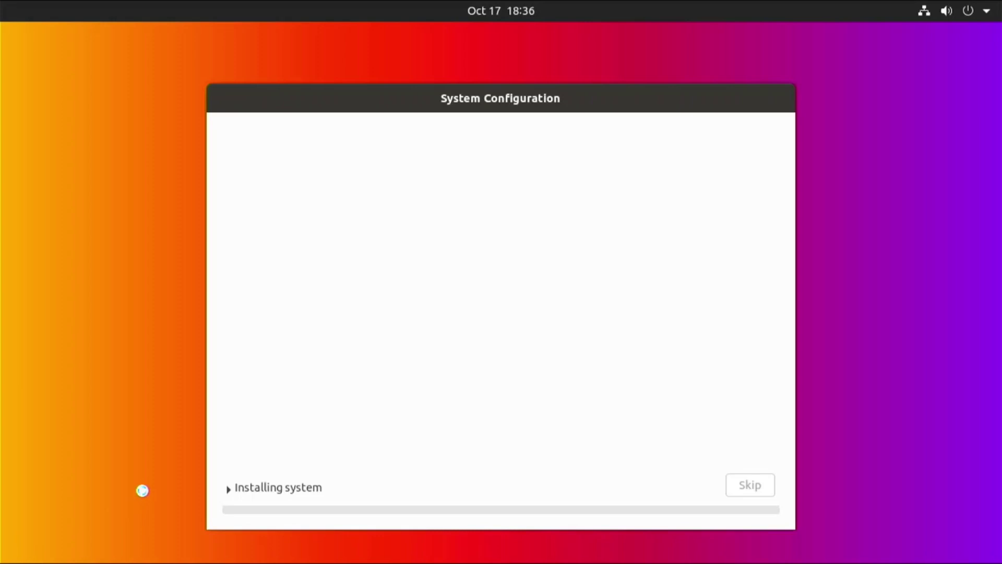
Step: Show the installation details, then enter the account password at the login screen
left_click(256, 487)
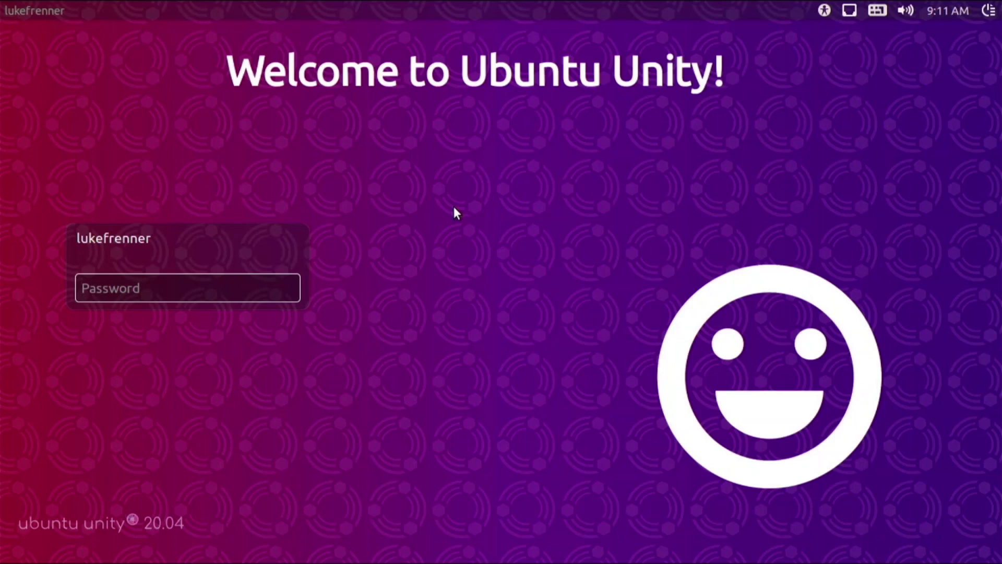
type("••••••••••")
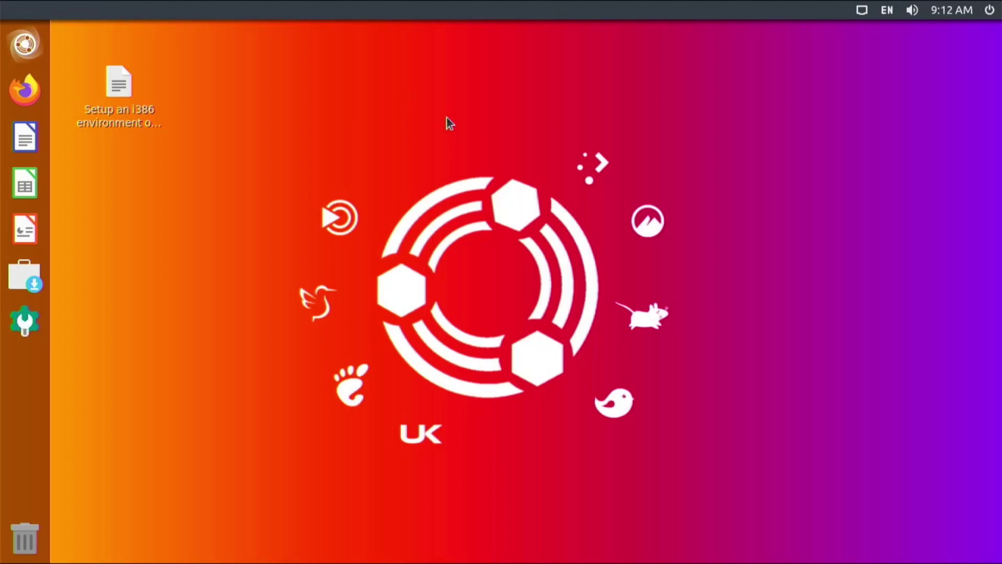
key("super")
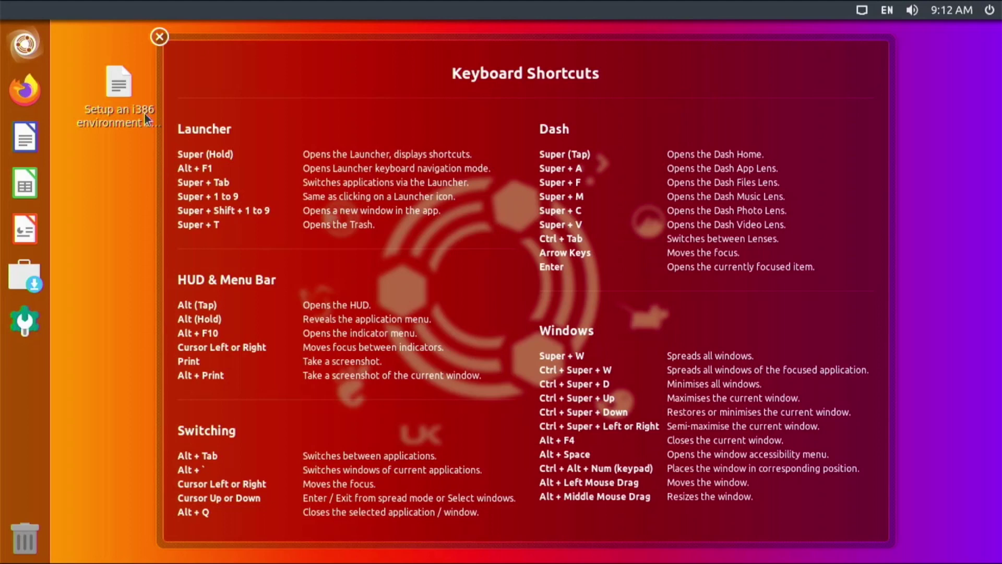
left_click(156, 33)
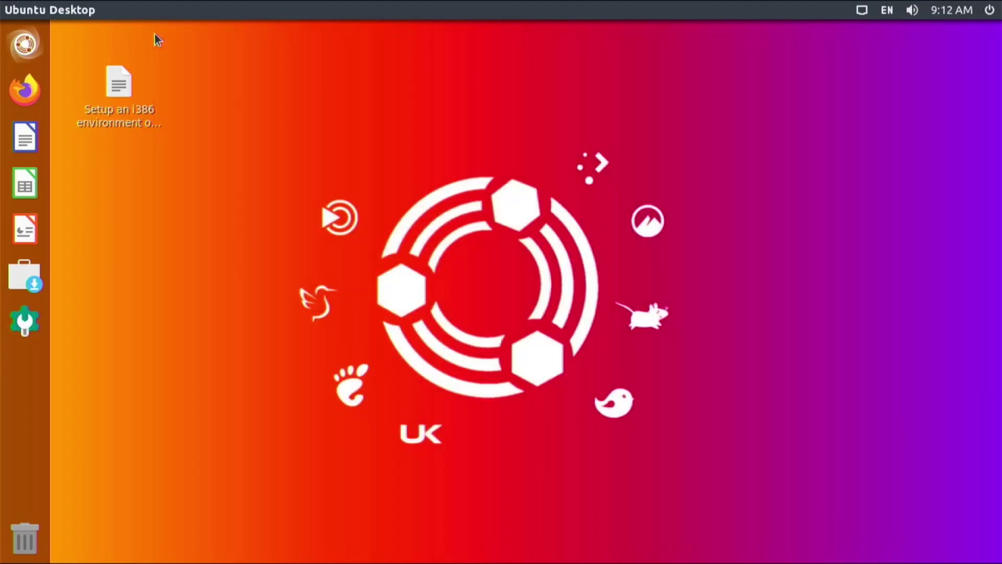
left_click(21, 45)
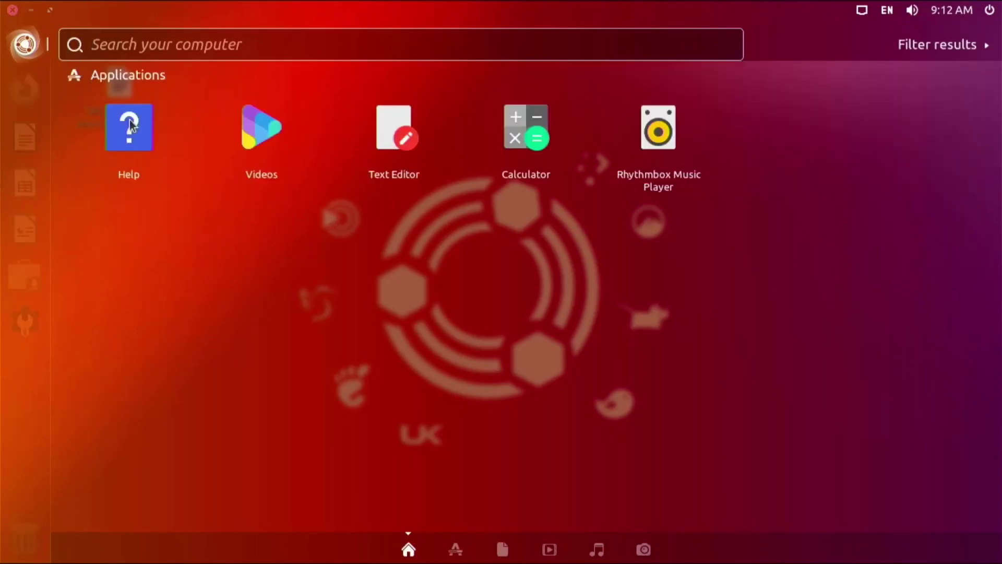
left_click(456, 548)
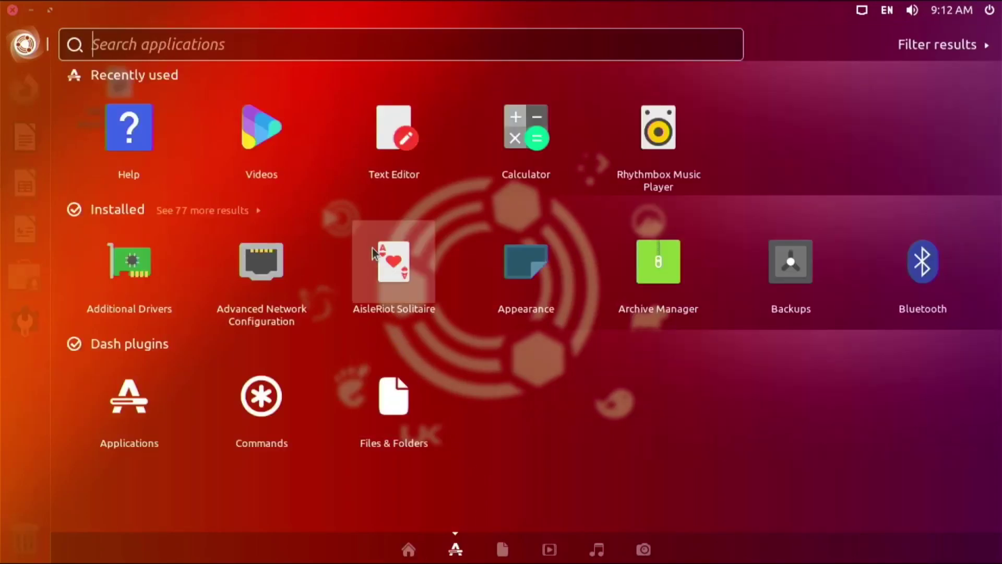
left_click(19, 31)
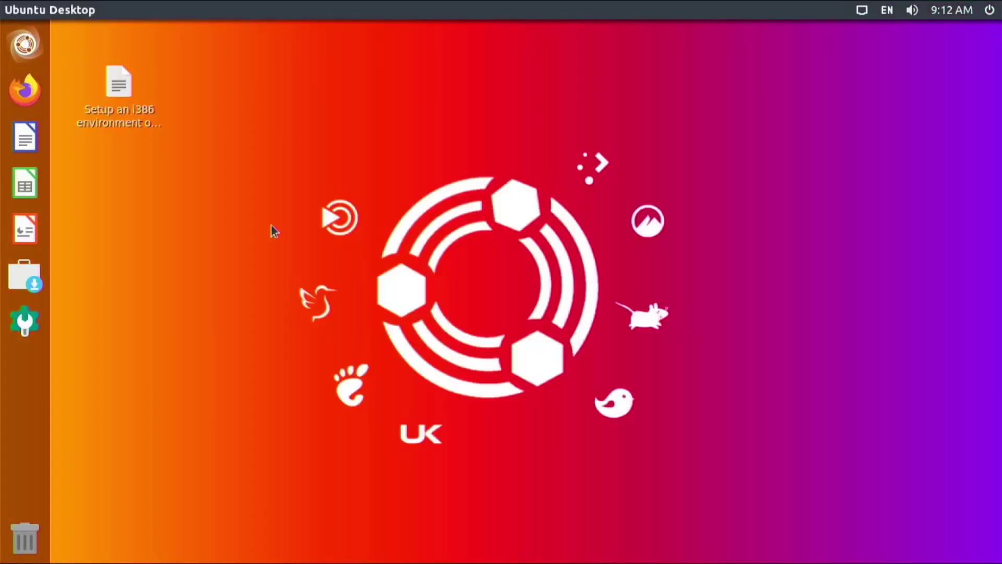
Step: In a new terminal, run 'sudo apt update' and enter the administrator password
key("ctrl+alt+t")
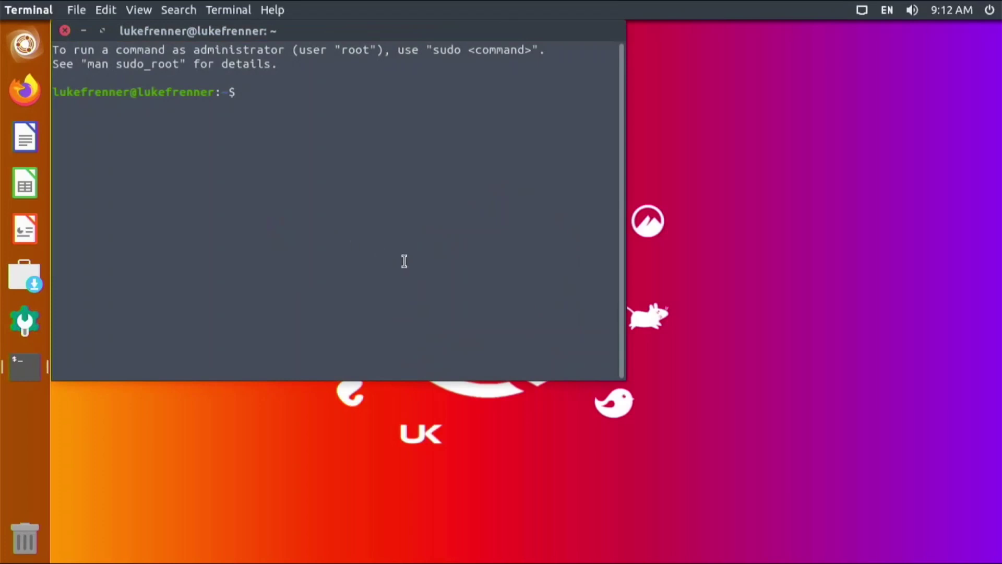
type("sudo apt u")
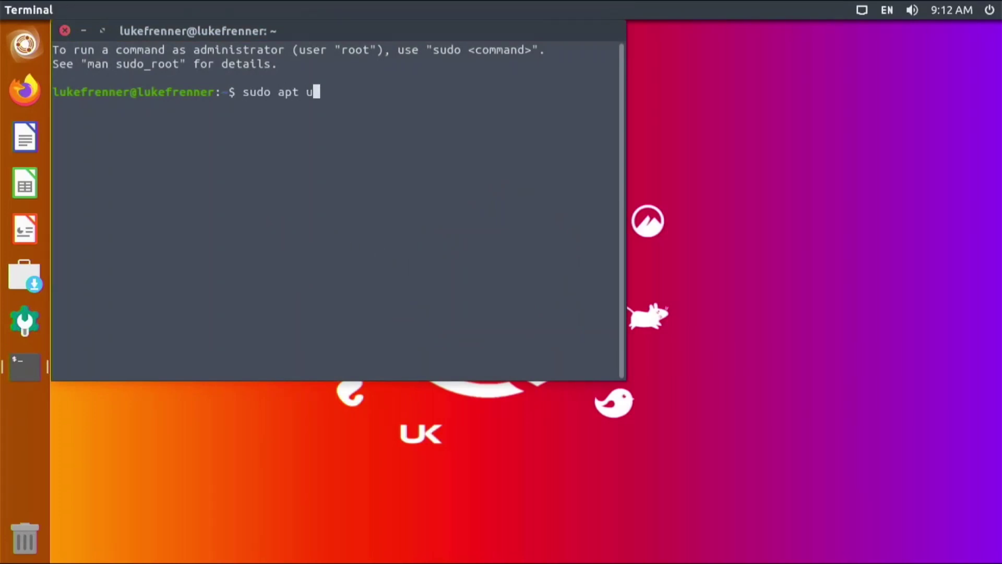
type("pdate")
key("Return")
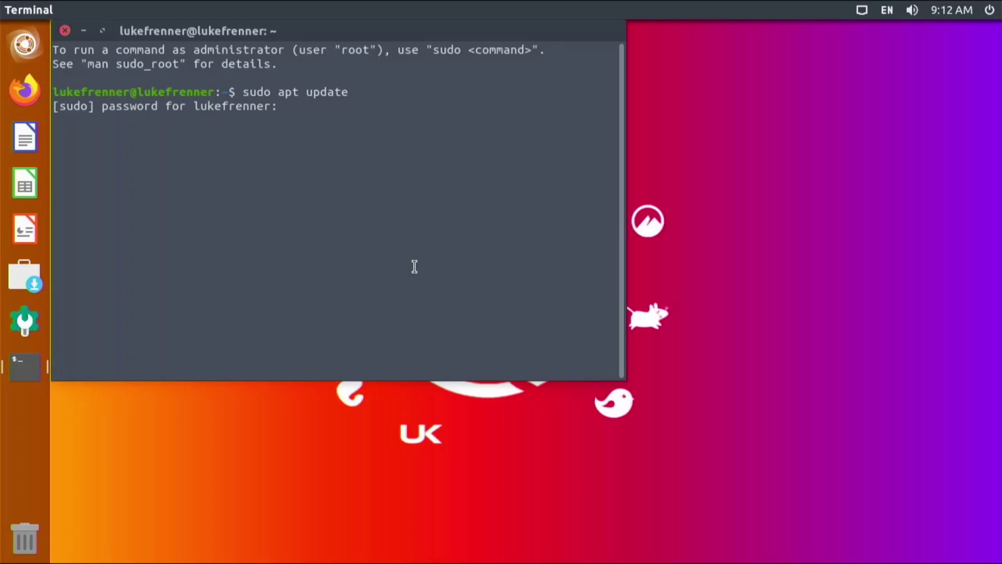
key("Return")
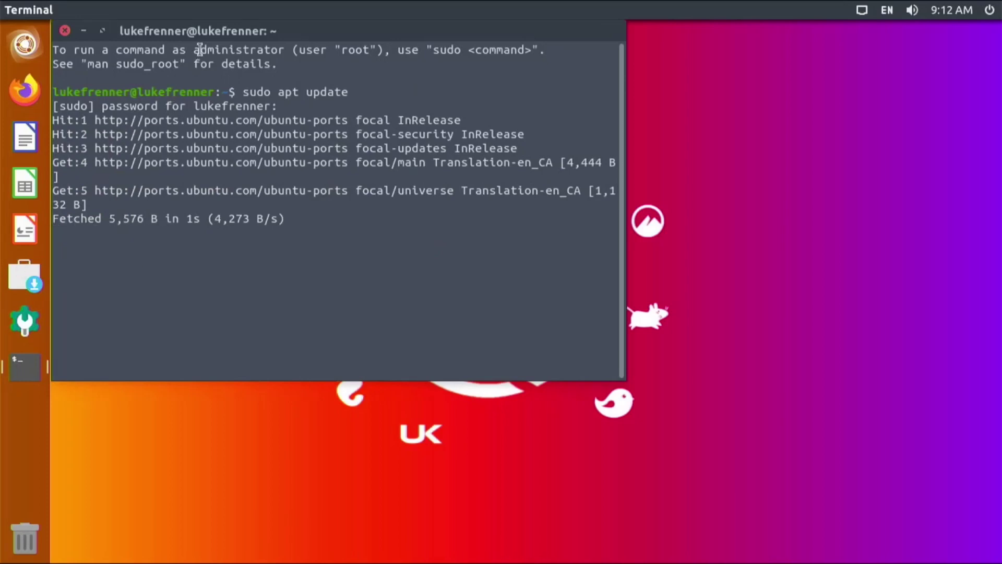
left_click_drag(209, 36, 269, 8)
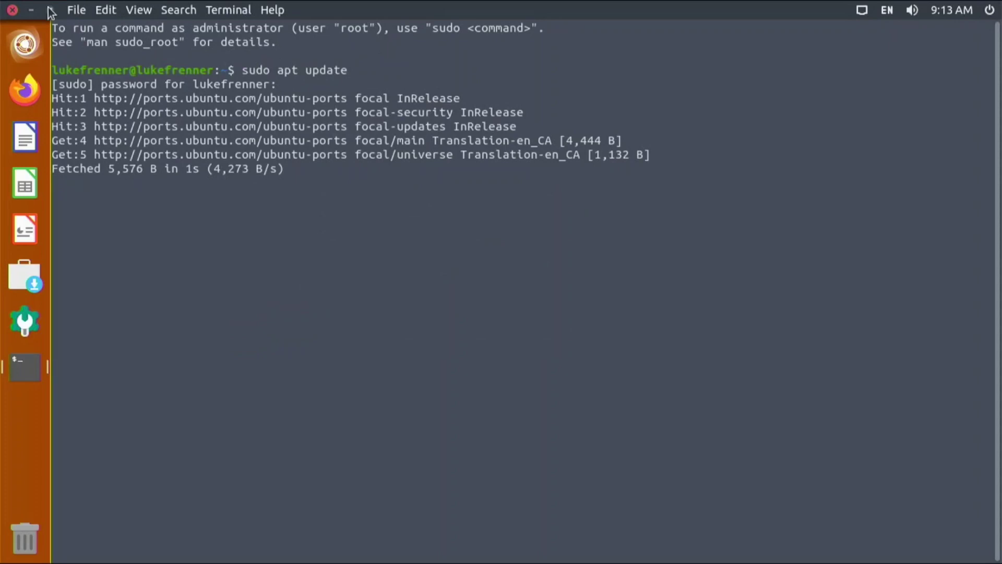
left_click(50, 10)
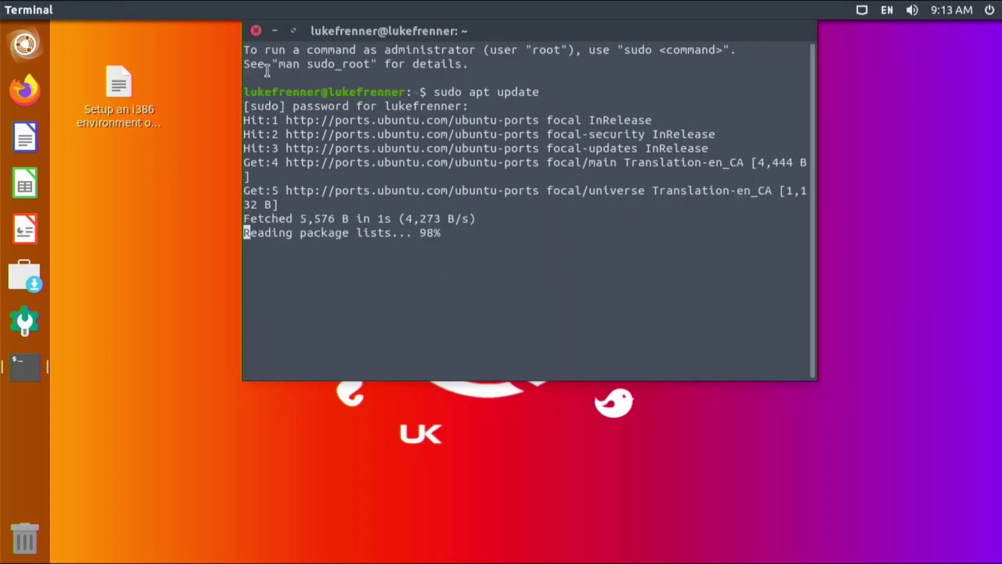
Step: Run 'sudo apt upgrade' and answer y to install the three available upgrades
key("Up")
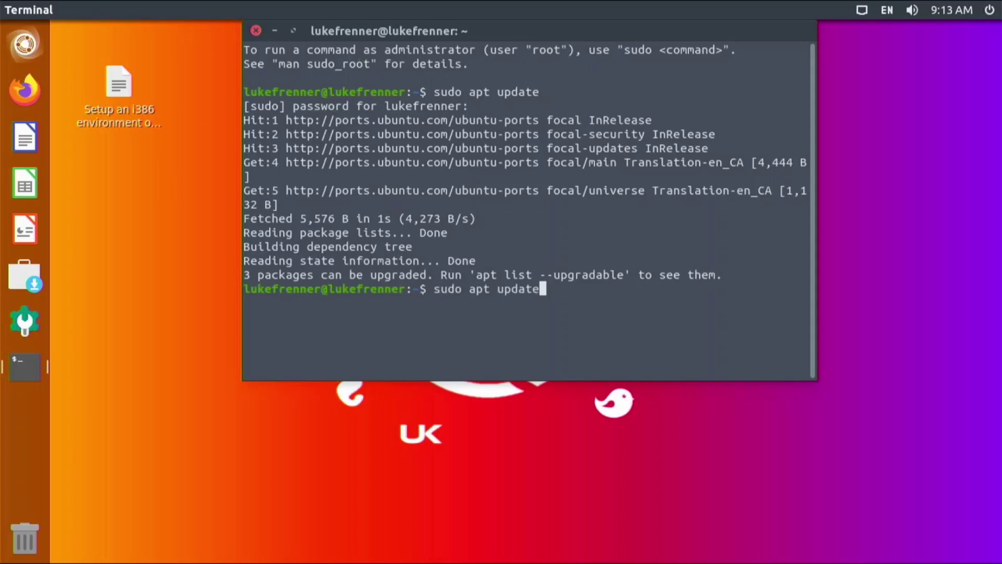
key("BackSpace")
key("BackSpace")
key("BackSpace")
key("BackSpace")
key("BackSpace")
type("pgrade")
key("Return")
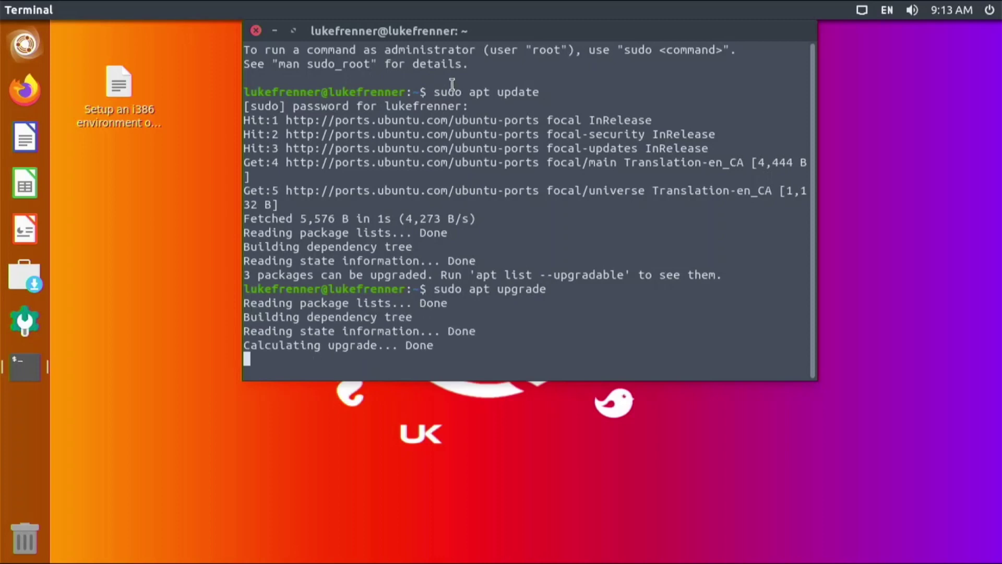
type("y")
key("Return")
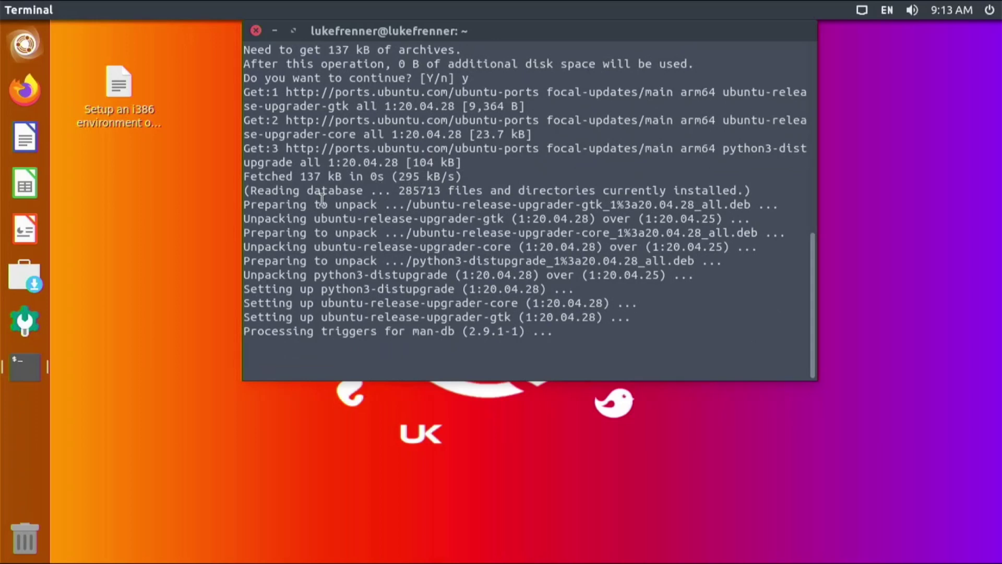
double_click(121, 119)
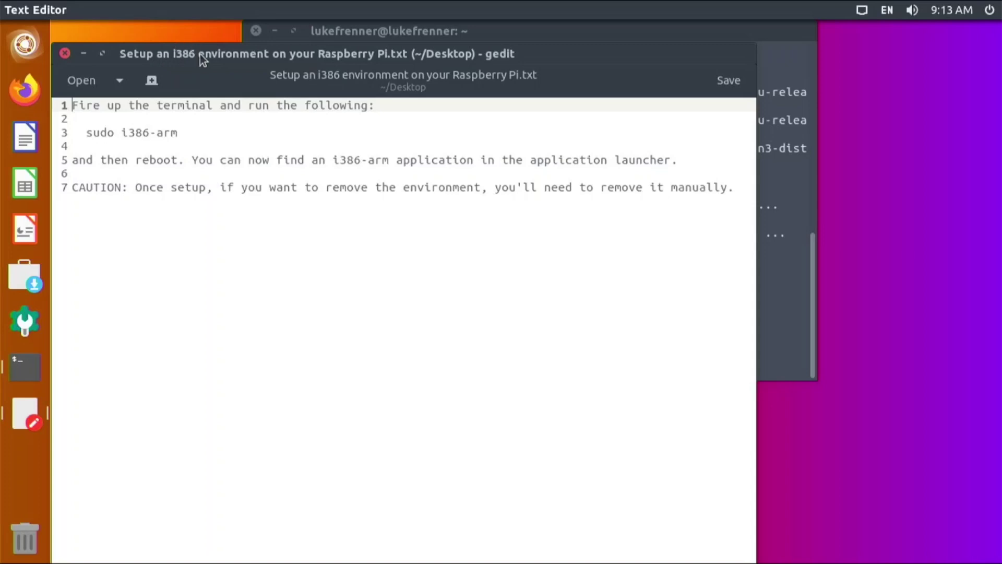
left_click_drag(200, 54, 255, 54)
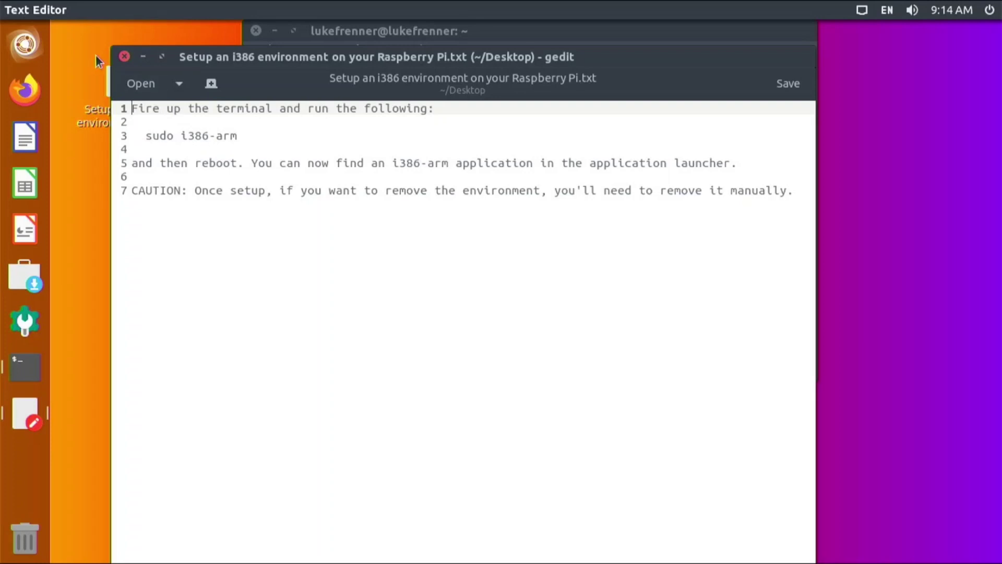
Step: Close the i386 setup text file and the terminal window, then select on the empty desktop
left_click(124, 57)
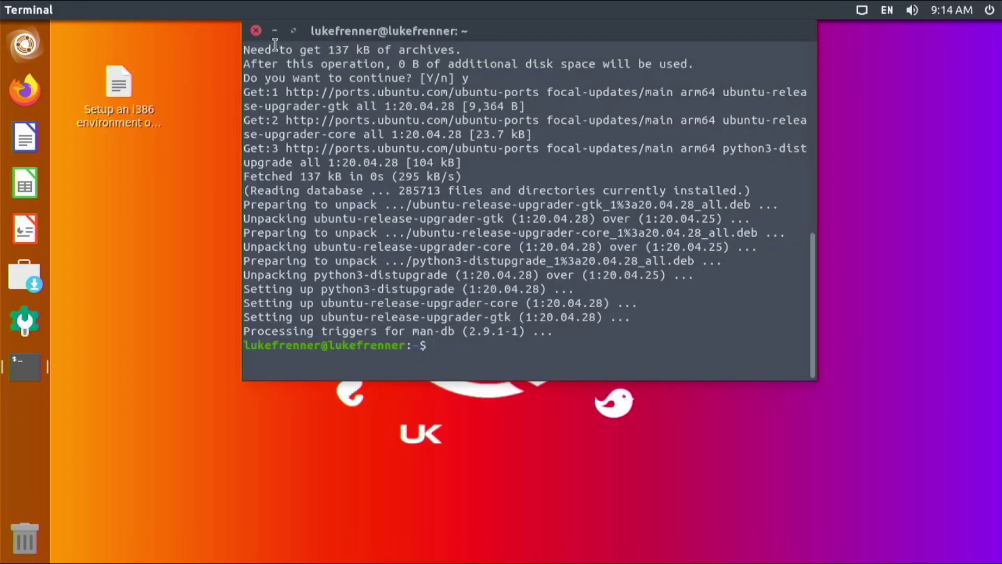
left_click(256, 33)
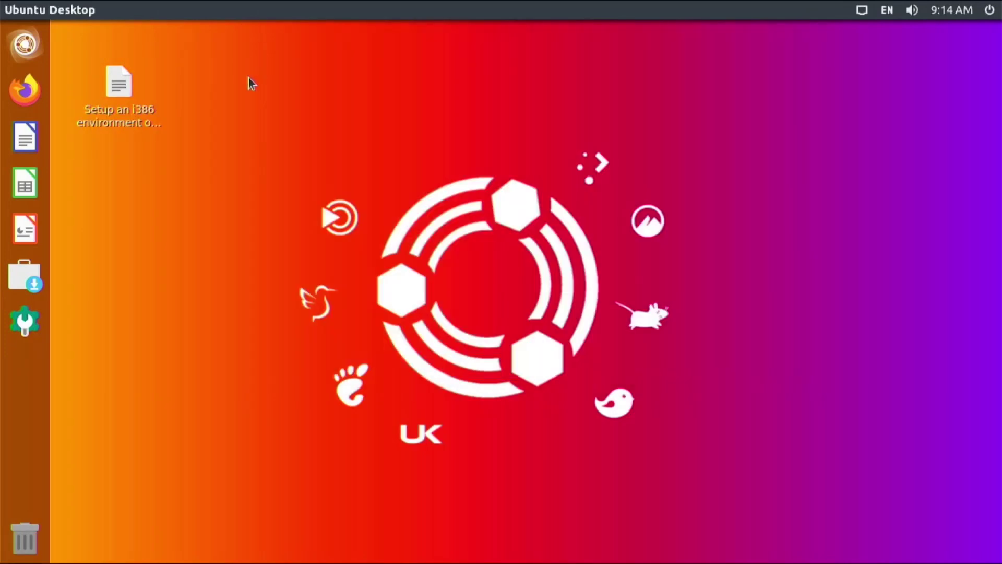
left_click_drag(240, 159, 424, 323)
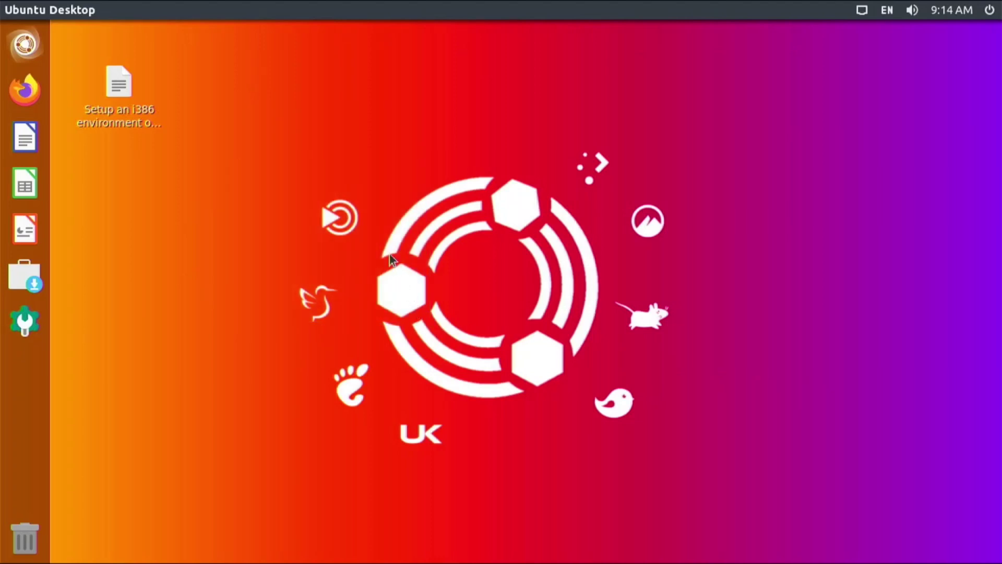